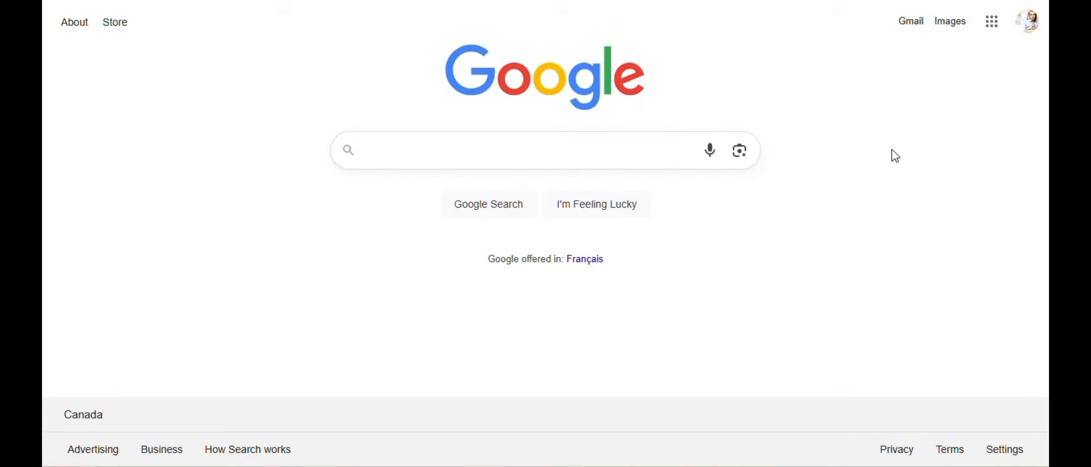
- Search Google for 'oci online application' using the suggested query
{"action": "left_click", "coordinate": [562, 155]}
{"action": "type", "text": "oci"}
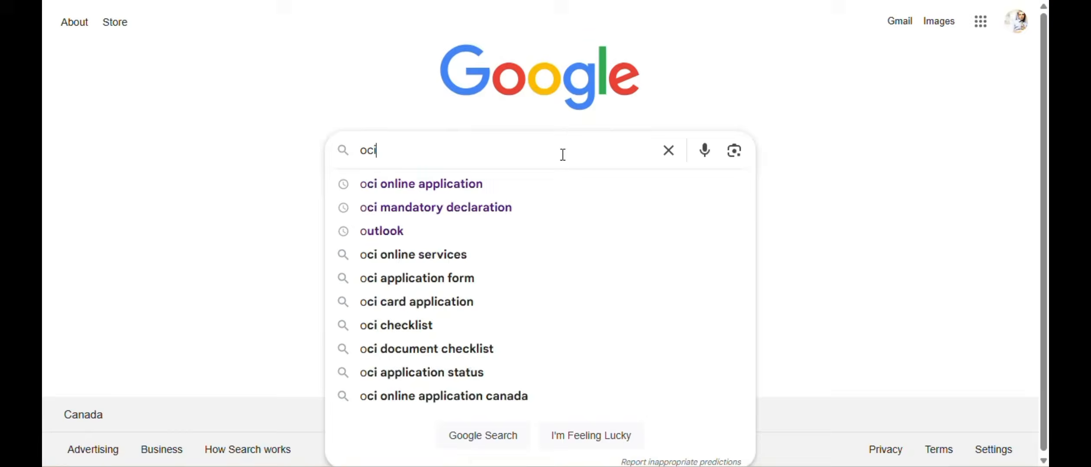
{"action": "type", "text": " online"}
{"action": "key", "text": "Down"}
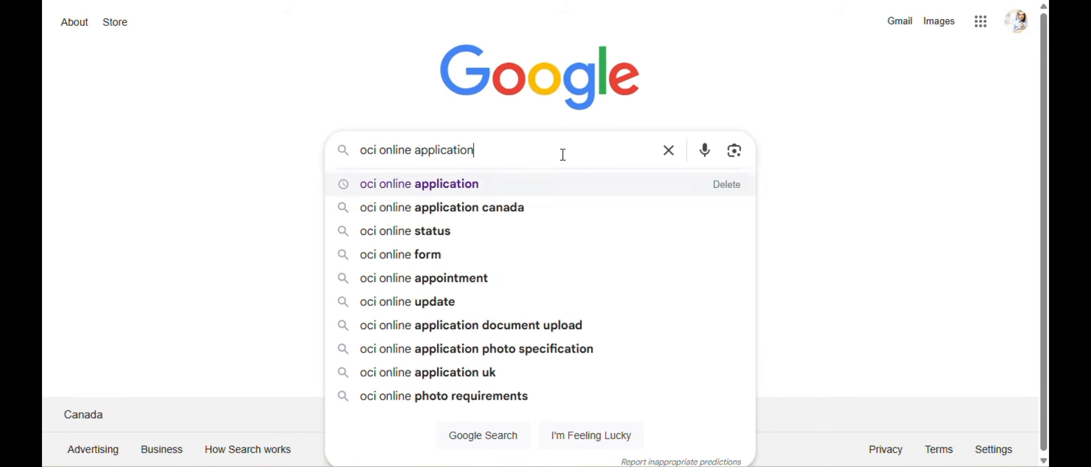
{"action": "key", "text": "Return"}
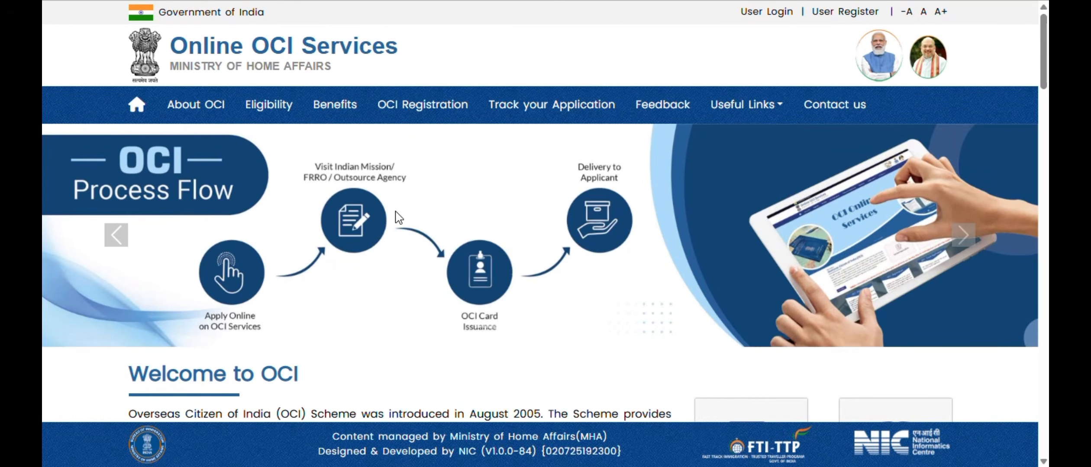
- Go to the OCI Registration page and scroll through the User Register form
{"action": "left_click", "coordinate": [409, 105]}
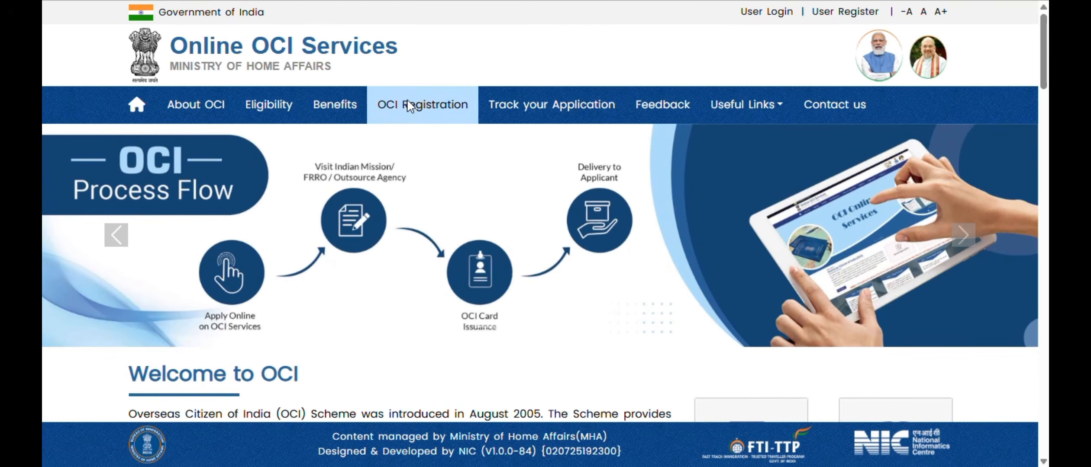
{"action": "scroll", "coordinate": [521, 168], "scroll_direction": "down", "scroll_amount": 2}
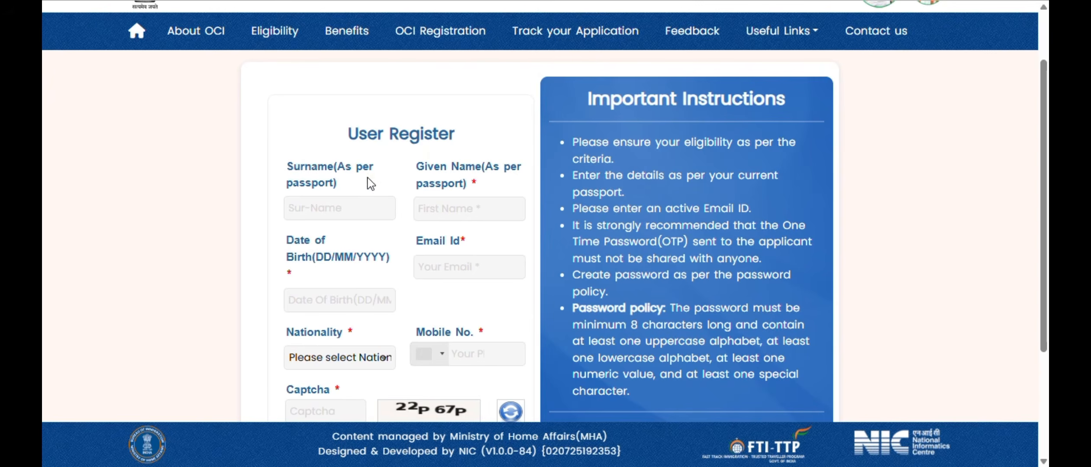
{"action": "scroll", "coordinate": [467, 143], "scroll_direction": "down", "scroll_amount": 2}
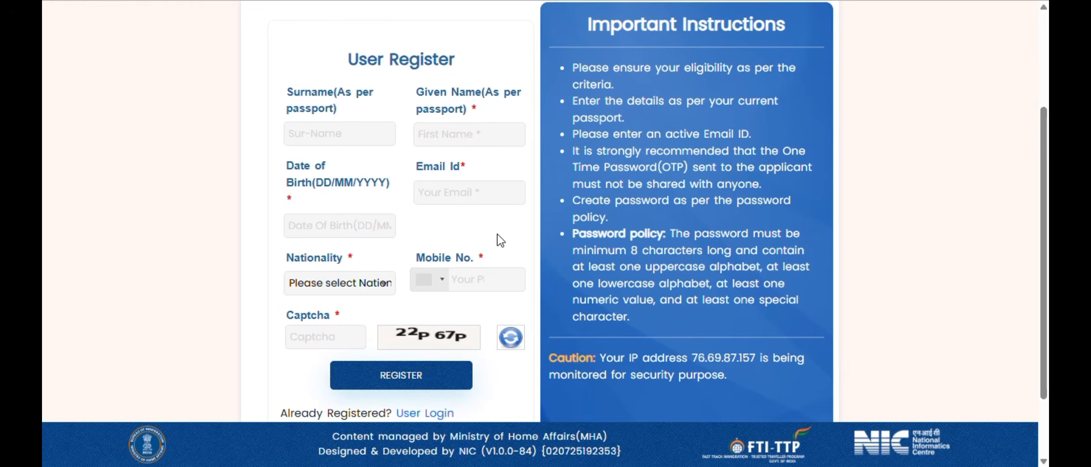
{"action": "scroll", "coordinate": [499, 239], "scroll_direction": "down", "scroll_amount": 2}
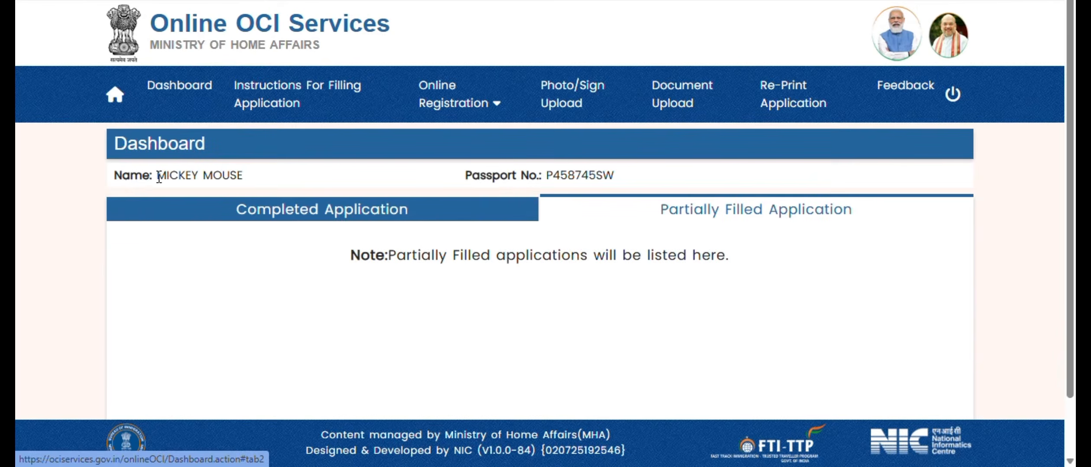
- Start a New OCI Registration for a minor applicant from the Online Registration menu
{"action": "left_click_drag", "start_coordinate": [155, 175], "coordinate": [251, 178]}
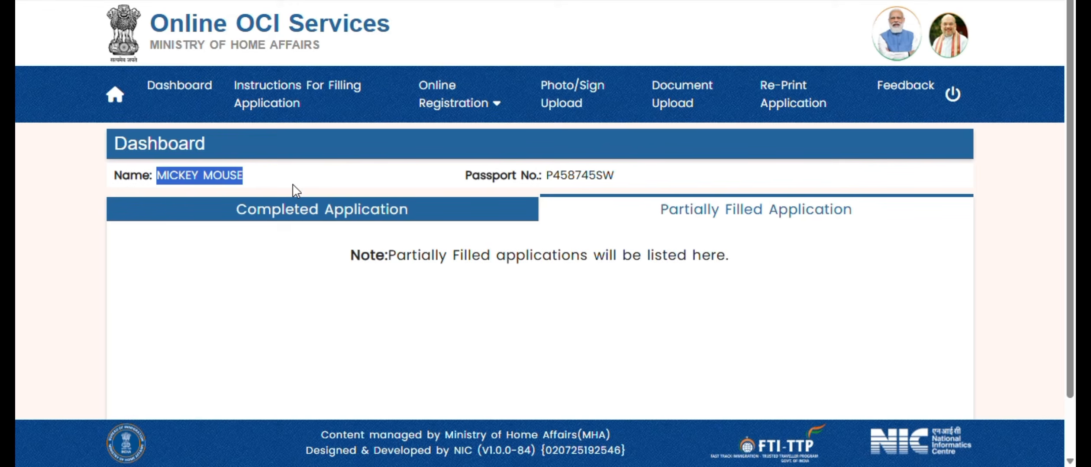
{"action": "left_click", "coordinate": [458, 107]}
{"action": "mouse_move", "coordinate": [466, 145]}
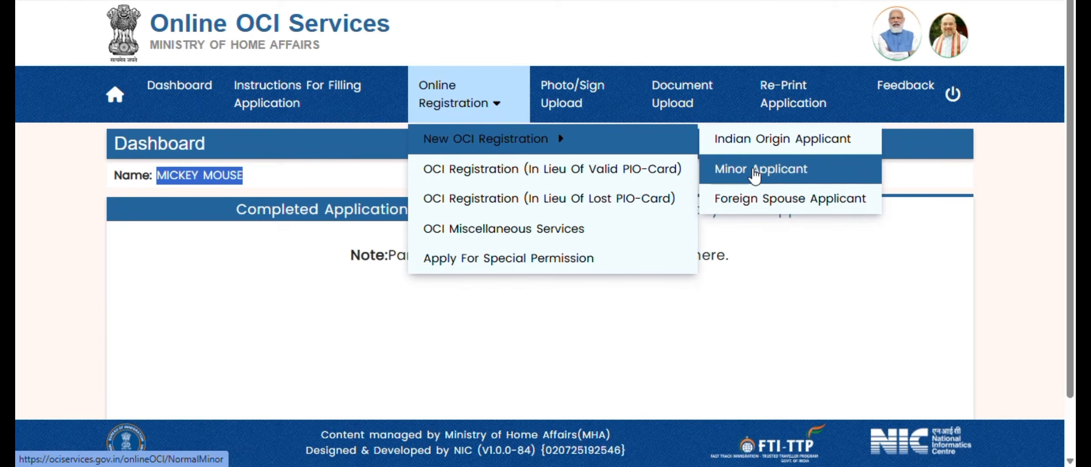
{"action": "left_click", "coordinate": [756, 173]}
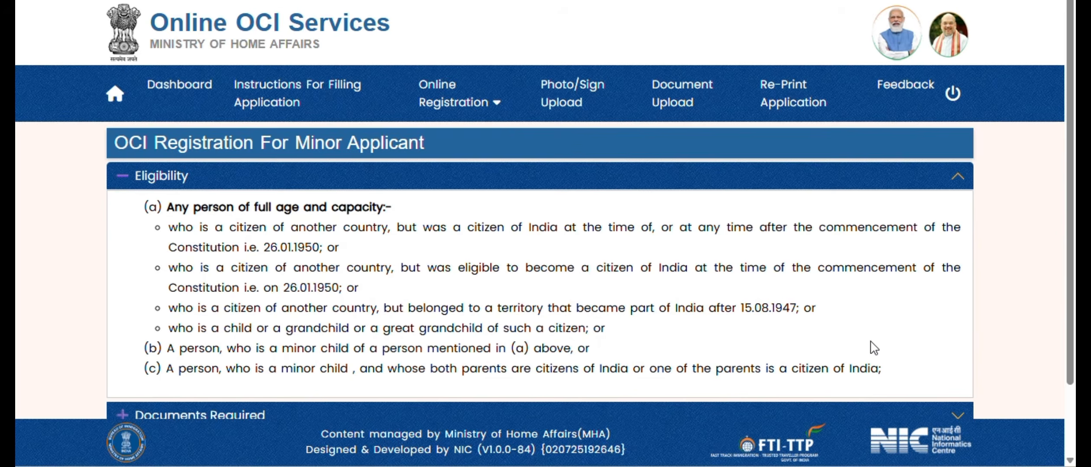
- Begin Apply Online, confirm the instructions were read, and proceed to the OCI registration form
{"action": "scroll", "coordinate": [874, 347], "scroll_direction": "down", "scroll_amount": 2}
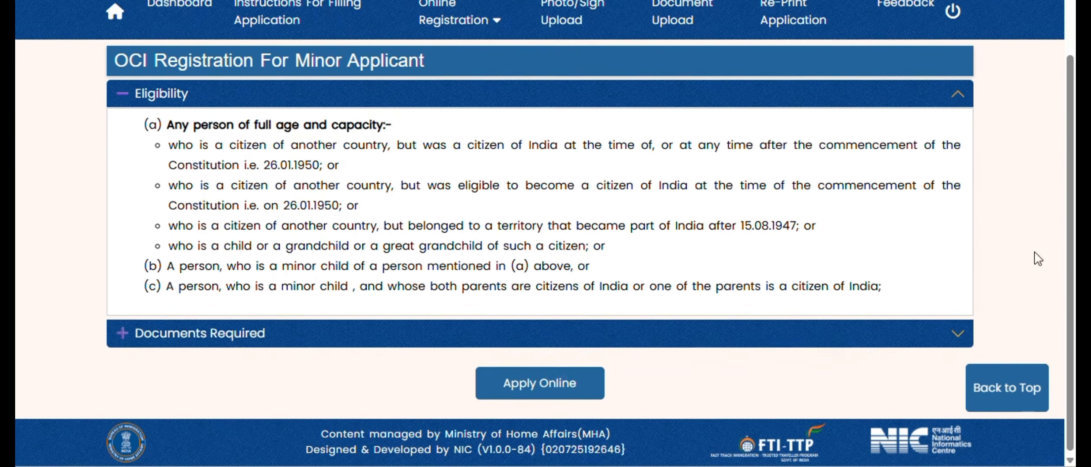
{"action": "left_click", "coordinate": [537, 389]}
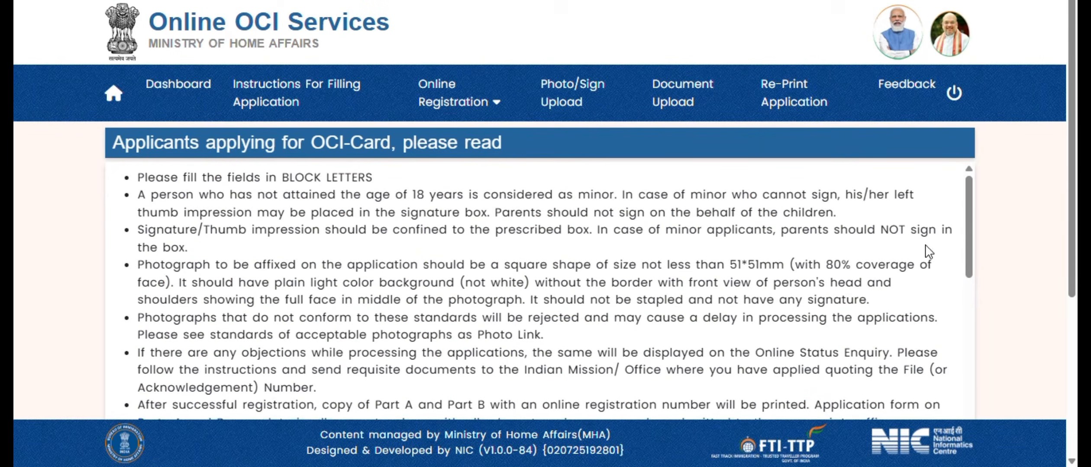
{"action": "scroll", "coordinate": [928, 264], "scroll_direction": "down", "scroll_amount": 15}
{"action": "scroll", "coordinate": [928, 255], "scroll_direction": "down", "scroll_amount": 12}
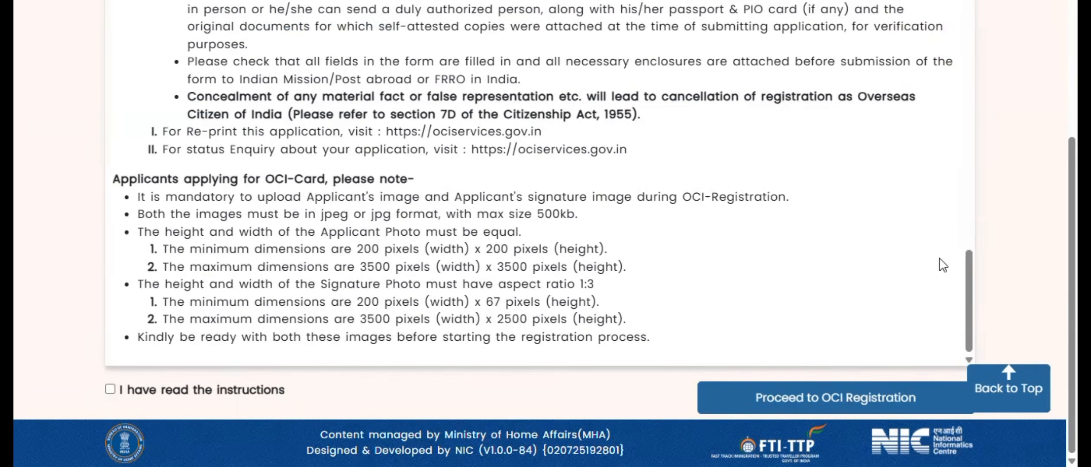
{"action": "left_click", "coordinate": [111, 389]}
{"action": "left_click", "coordinate": [844, 409]}
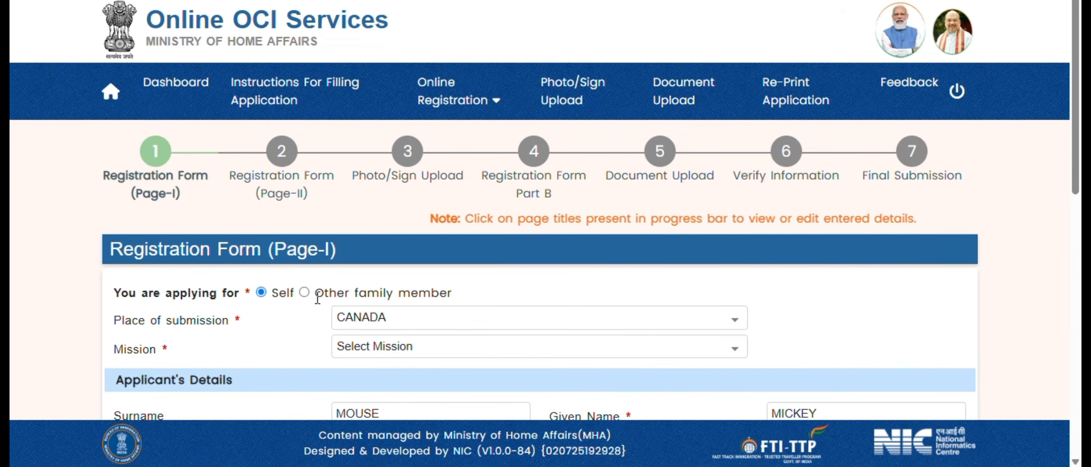
- Apply on behalf of Other family member with TORONTO as the mission
{"action": "left_click", "coordinate": [304, 293]}
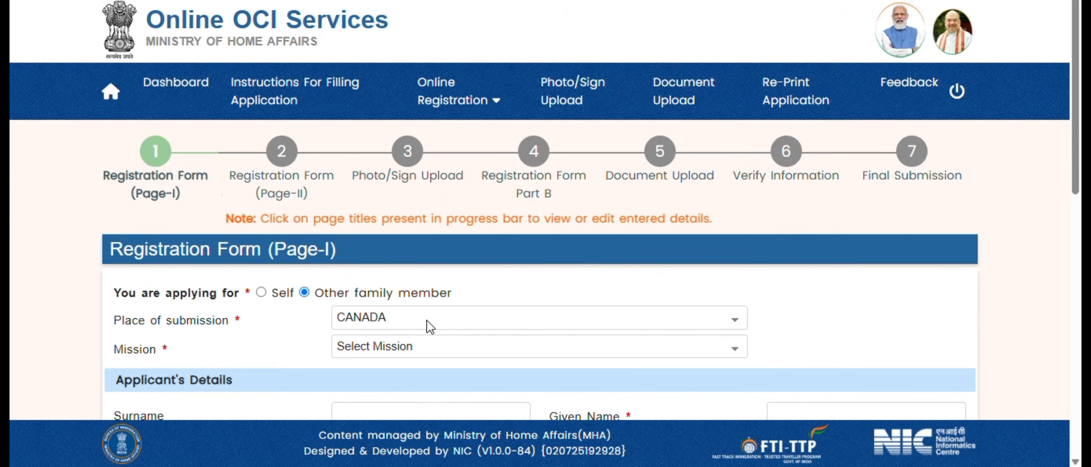
{"action": "left_click", "coordinate": [398, 350]}
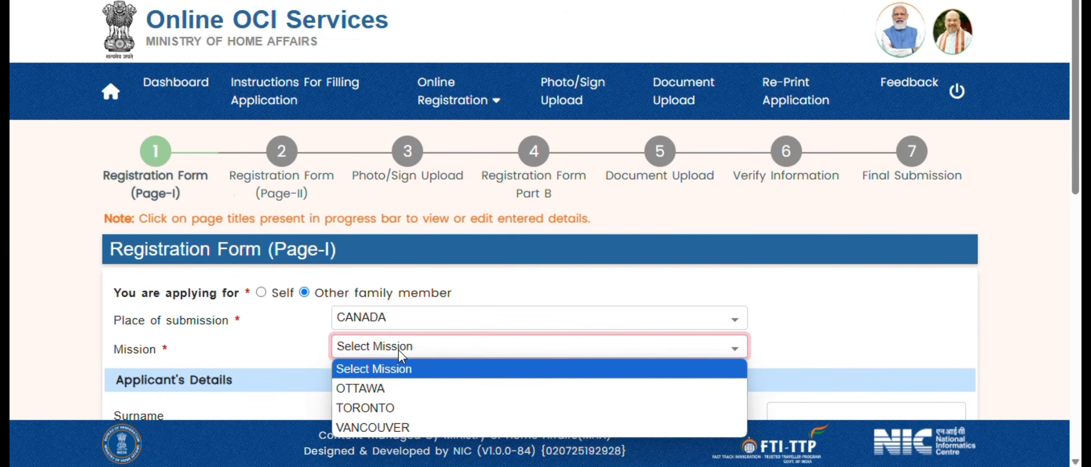
{"action": "left_click", "coordinate": [388, 409]}
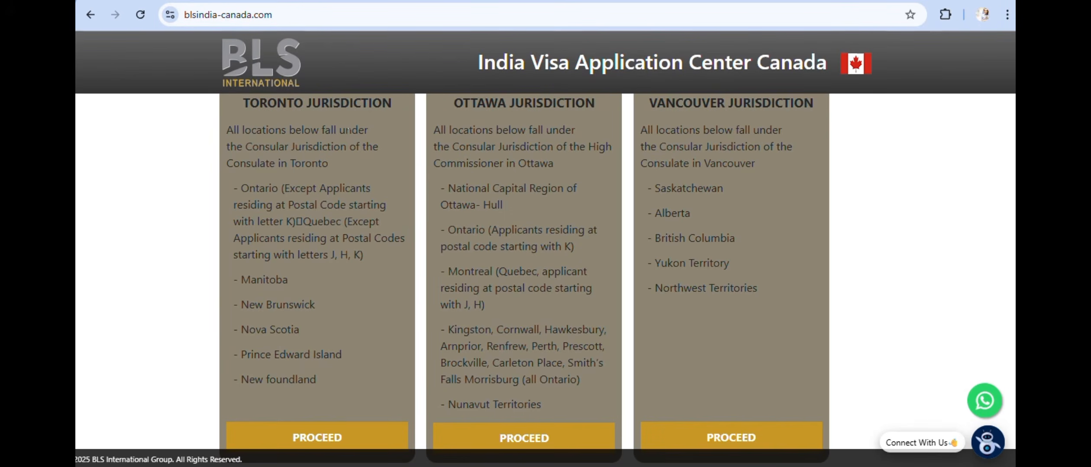
- Highlight the regions listed under Toronto jurisdiction on the BLS Canada page
{"action": "left_click_drag", "start_coordinate": [243, 189], "coordinate": [350, 411]}
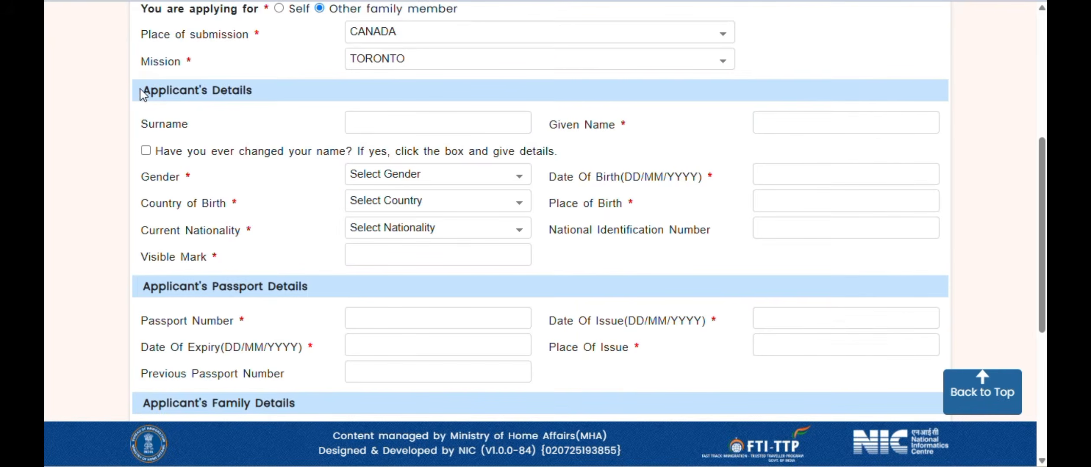
- Enter the applicant's surname and given name in Applicant's Details
{"action": "left_click_drag", "start_coordinate": [144, 93], "coordinate": [273, 102]}
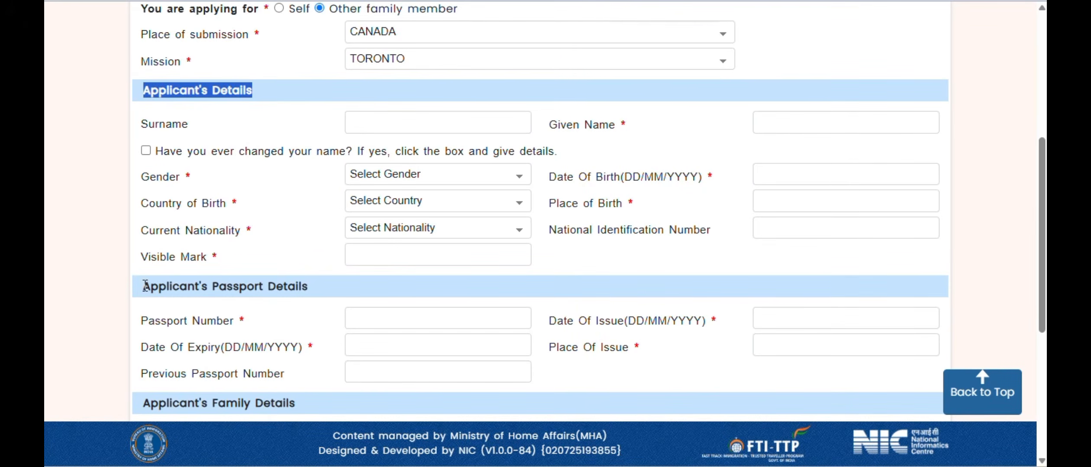
{"action": "left_click_drag", "start_coordinate": [144, 285], "coordinate": [318, 295]}
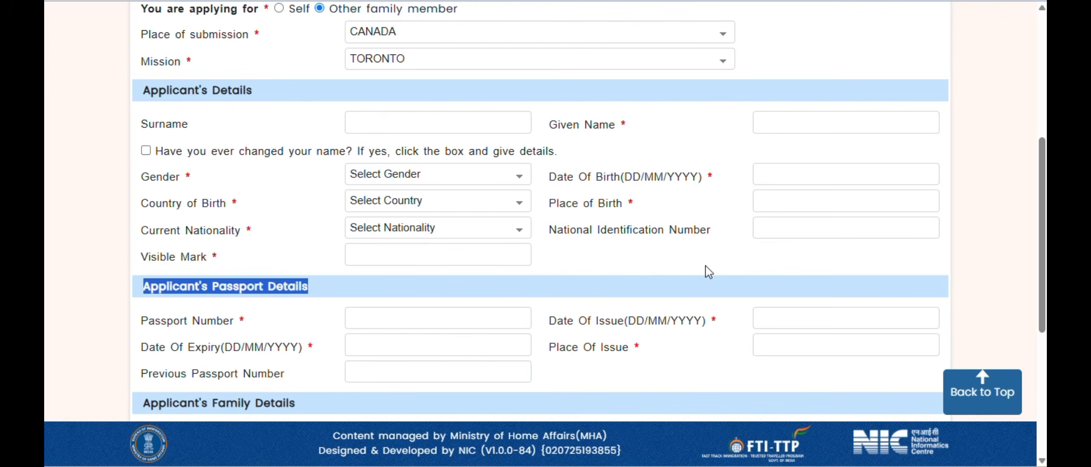
{"action": "left_click", "coordinate": [409, 132]}
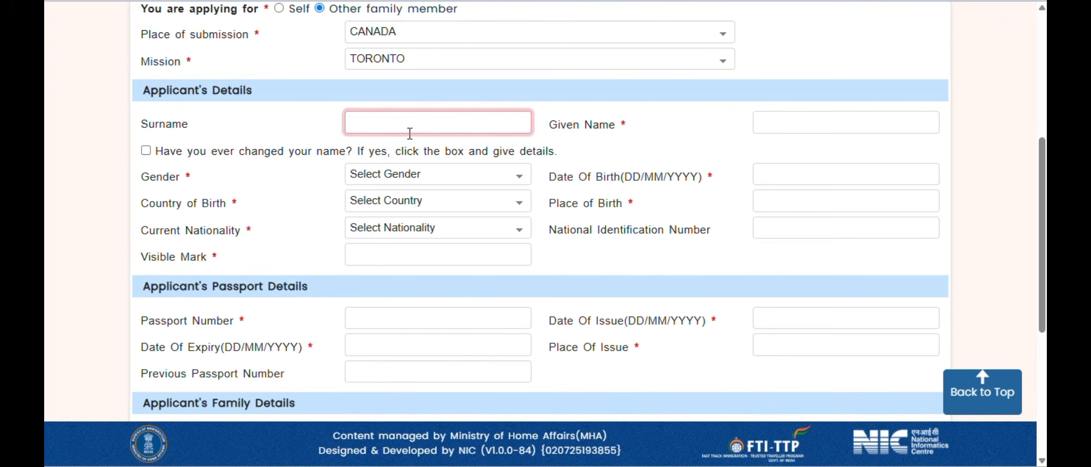
{"action": "type", "text": "mouse"}
{"action": "key", "text": "Tab"}
{"action": "type", "text": "goofy"}
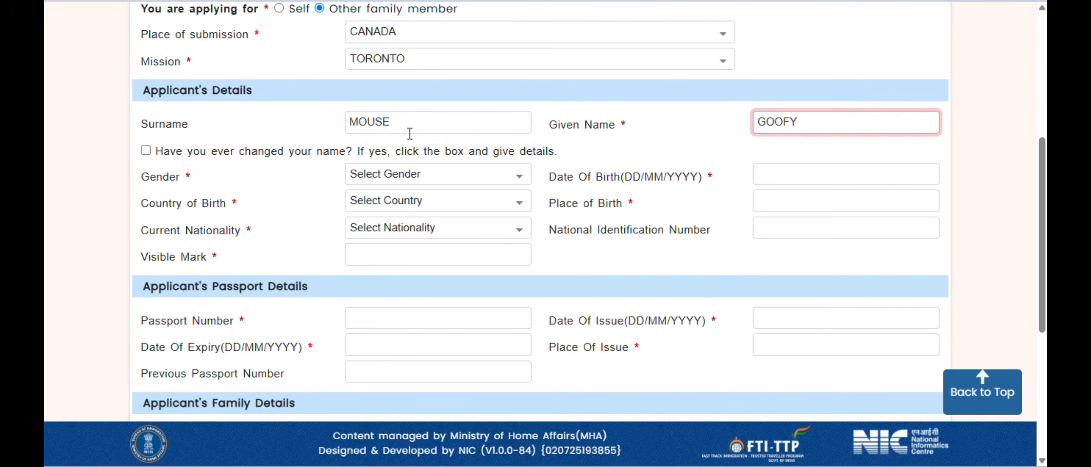
{"action": "key", "text": "Tab"}
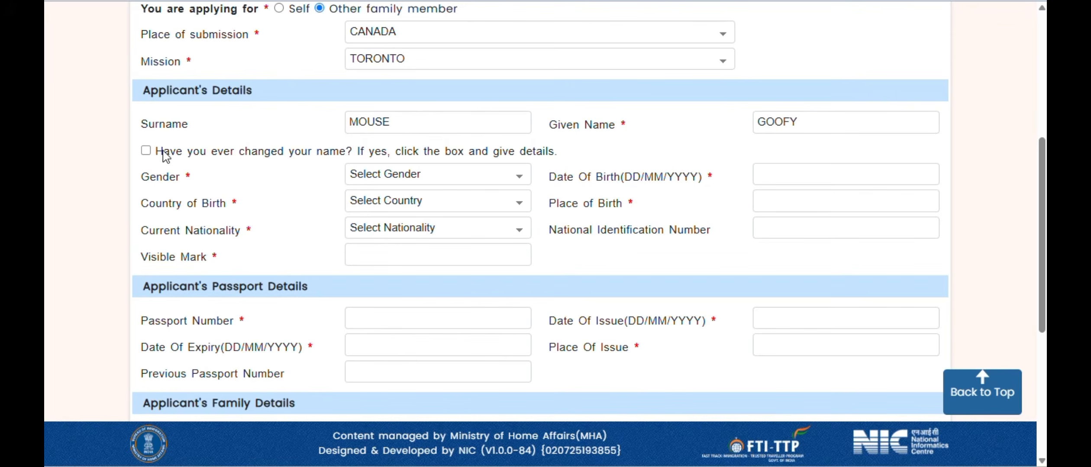
{"action": "left_click_drag", "start_coordinate": [164, 156], "coordinate": [353, 158]}
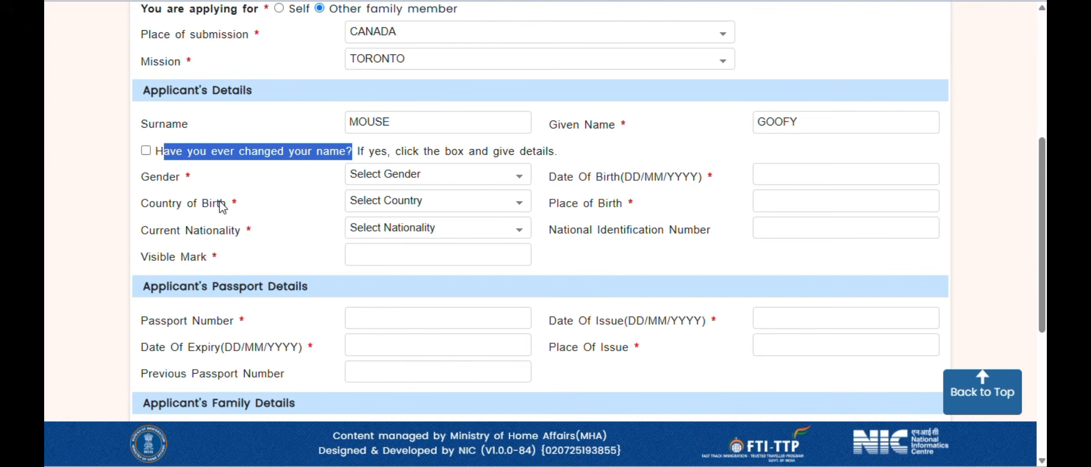
- Set gender to MALE and date of birth to the 1st, year 2015
{"action": "left_click", "coordinate": [445, 177]}
{"action": "left_click", "coordinate": [429, 231]}
{"action": "left_click", "coordinate": [818, 173]}
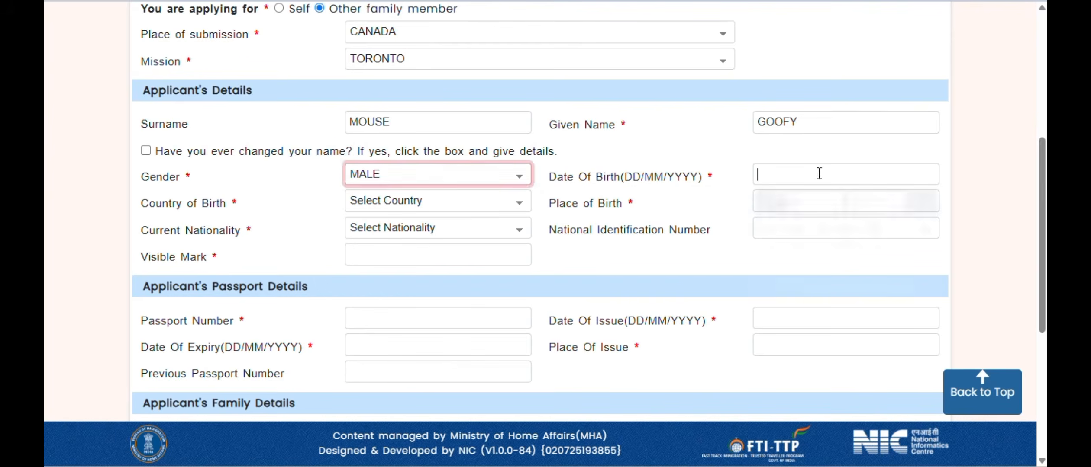
{"action": "left_click", "coordinate": [878, 208]}
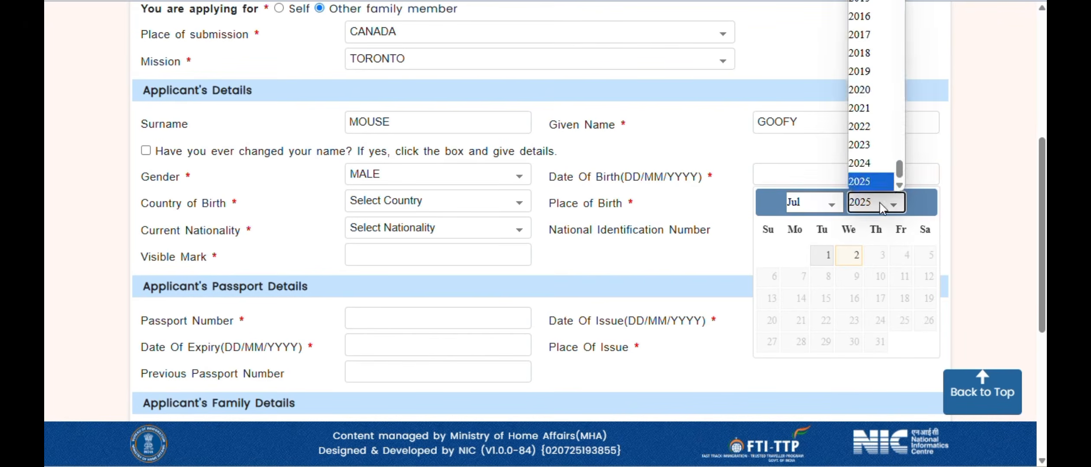
{"action": "left_click", "coordinate": [863, 4]}
{"action": "left_click", "coordinate": [849, 256]}
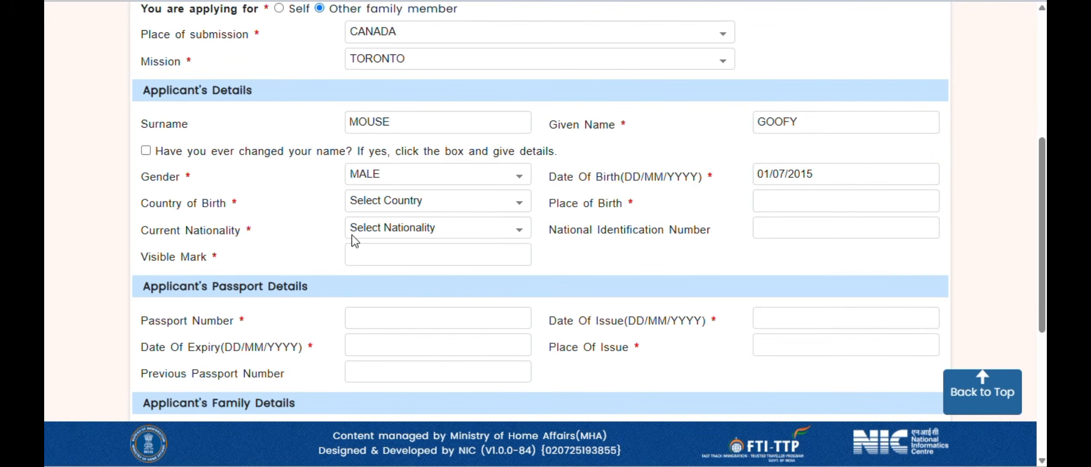
- Set the birthplace to country INDIA, state DELHI, district DELHI
{"action": "left_click", "coordinate": [395, 197]}
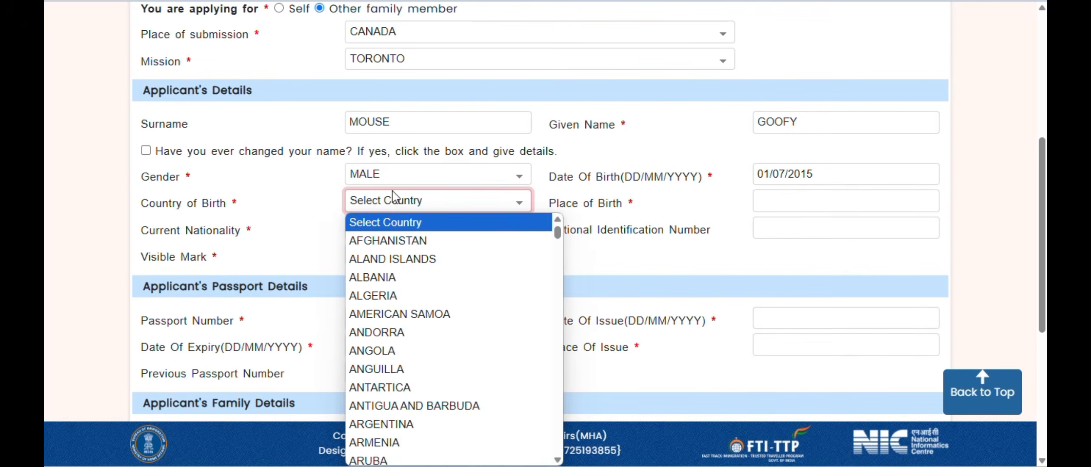
{"action": "type", "text": "india"}
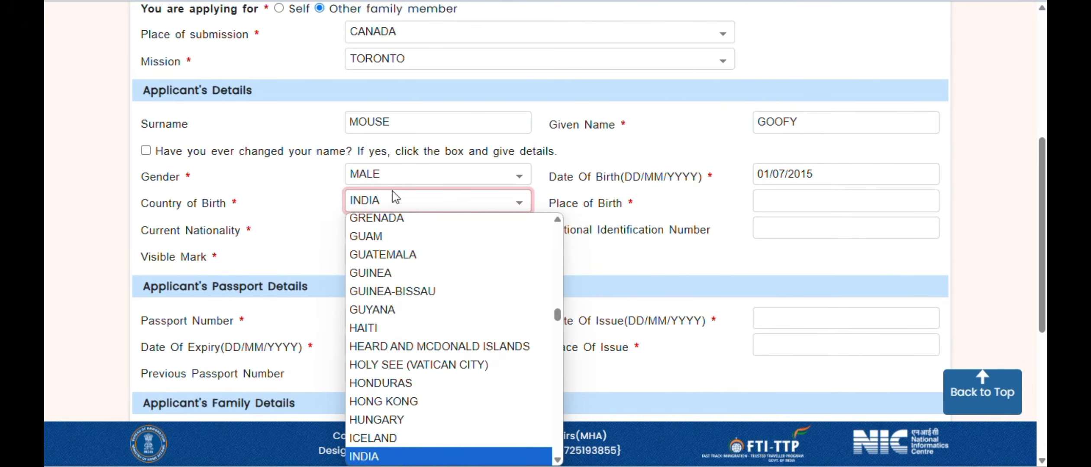
{"action": "left_click", "coordinate": [374, 455]}
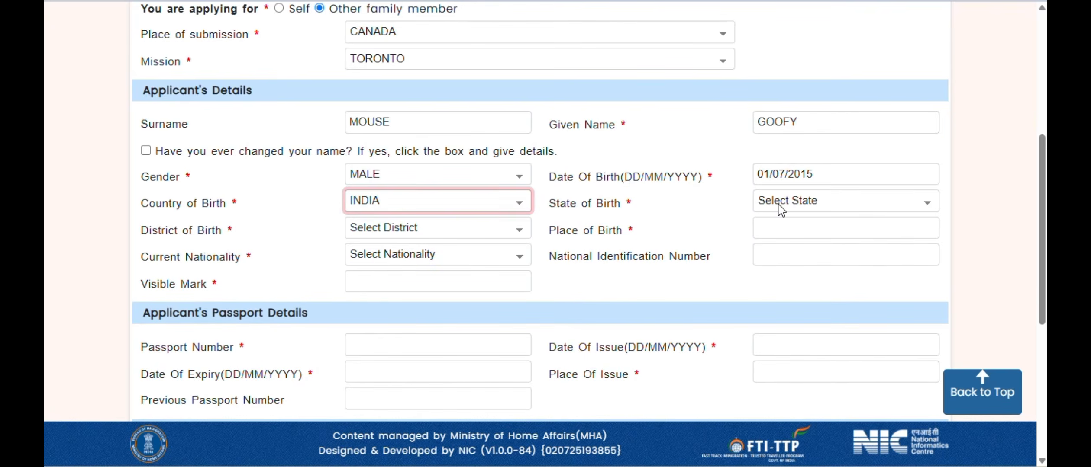
{"action": "left_click", "coordinate": [762, 197]}
{"action": "type", "text": "de"}
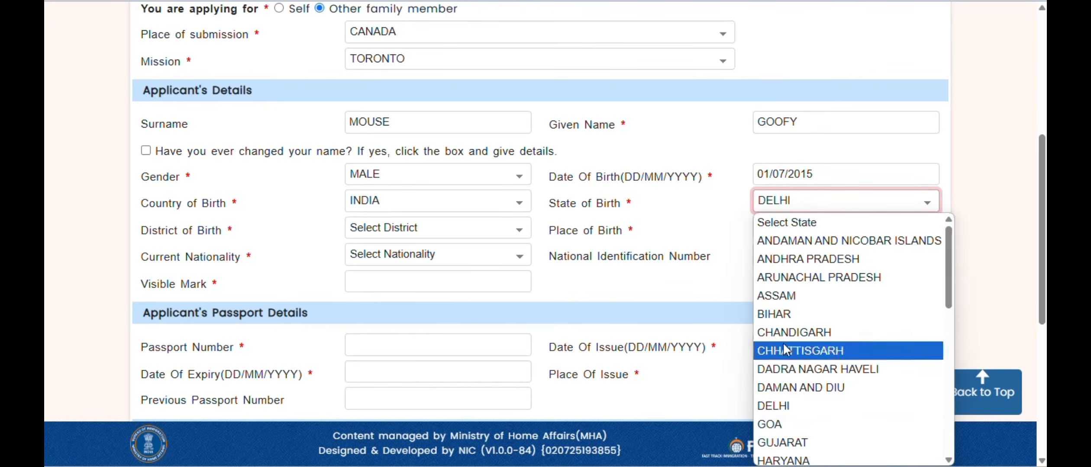
{"action": "left_click", "coordinate": [782, 408]}
{"action": "left_click", "coordinate": [378, 230]}
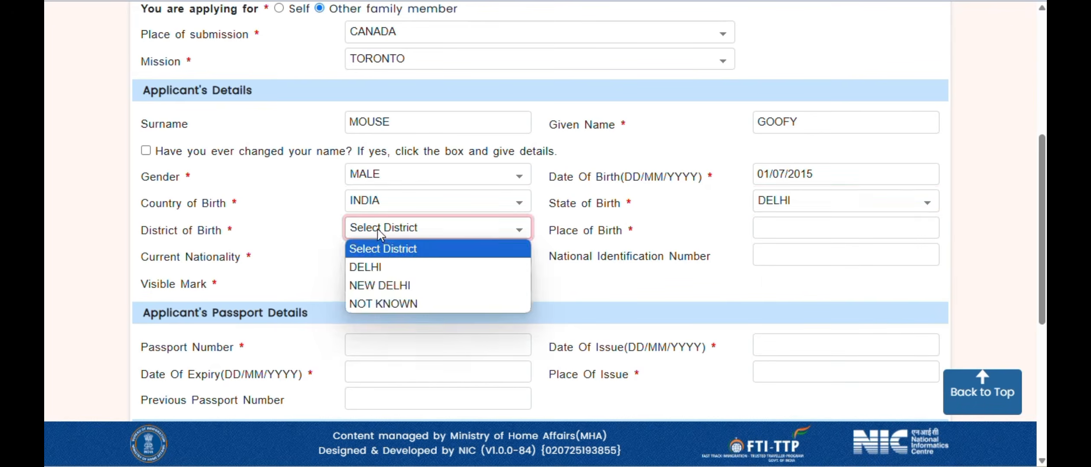
{"action": "left_click", "coordinate": [385, 268]}
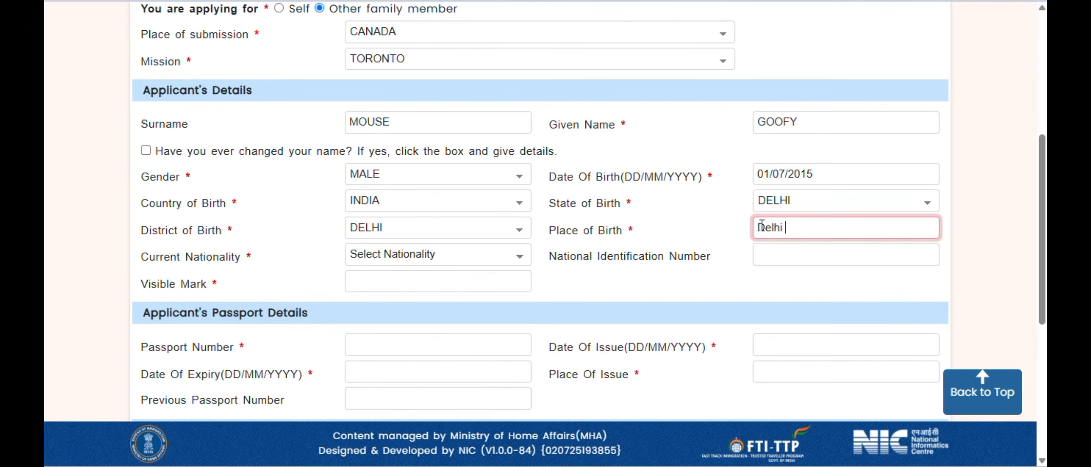
{"action": "key", "text": "Tab"}
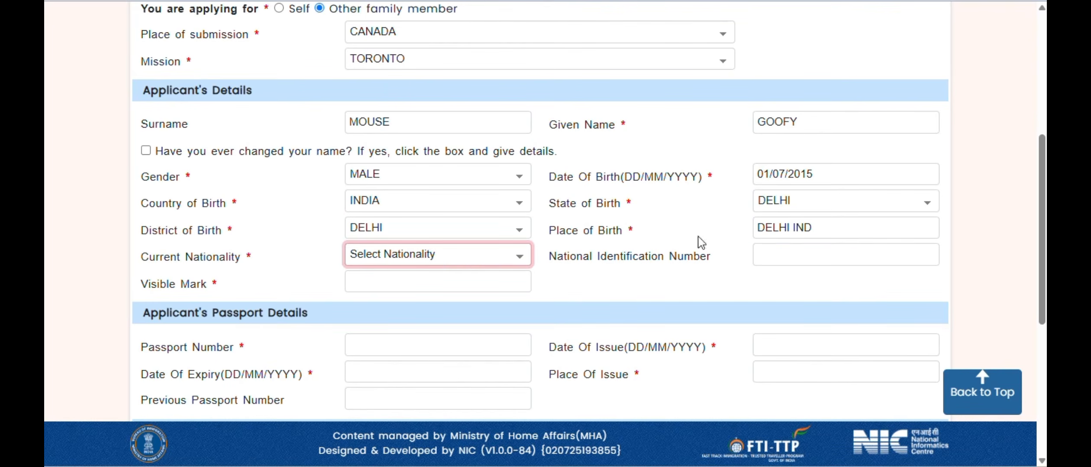
- Set current nationality to CANADA and visible mark to 'not applicable'
{"action": "left_click", "coordinate": [450, 262]}
{"action": "type", "text": "can"}
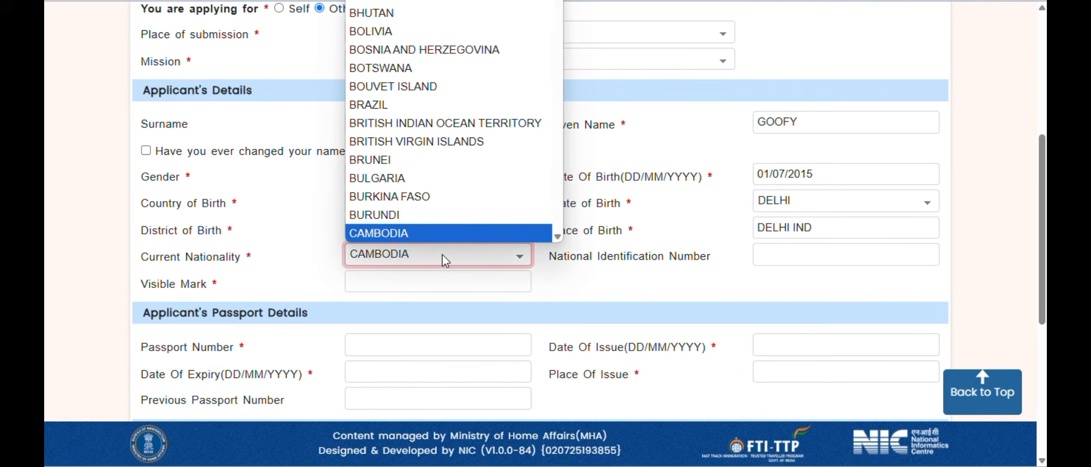
{"action": "key", "text": "Return"}
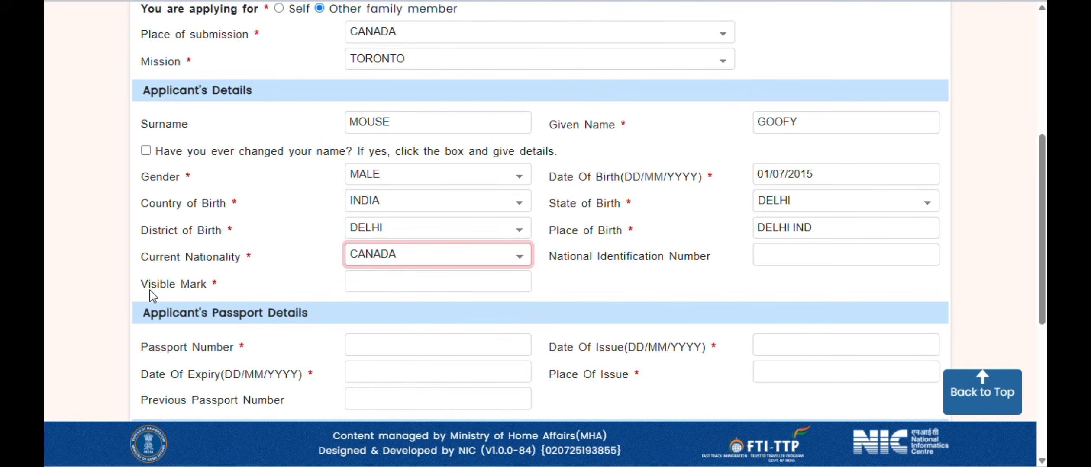
{"action": "left_click_drag", "start_coordinate": [143, 292], "coordinate": [220, 298]}
{"action": "left_click", "coordinate": [408, 285]}
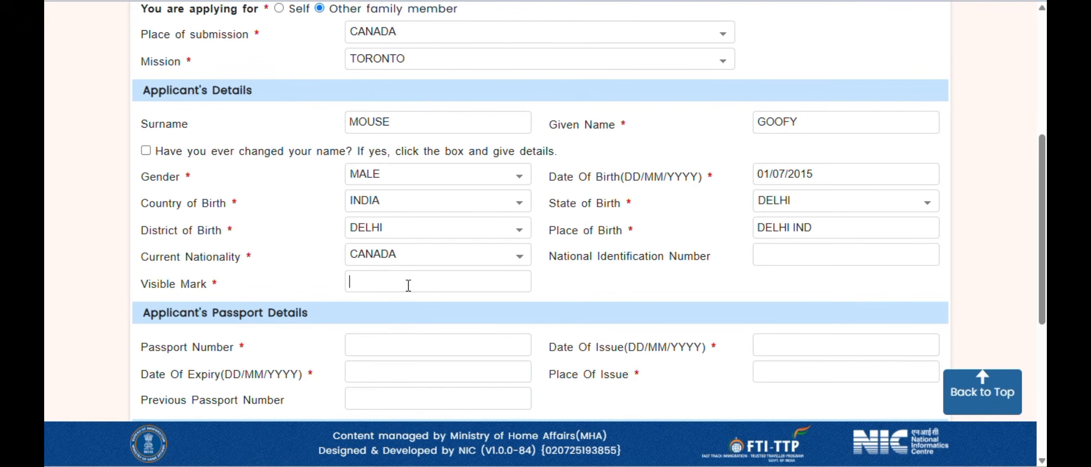
{"action": "type", "text": "not app"}
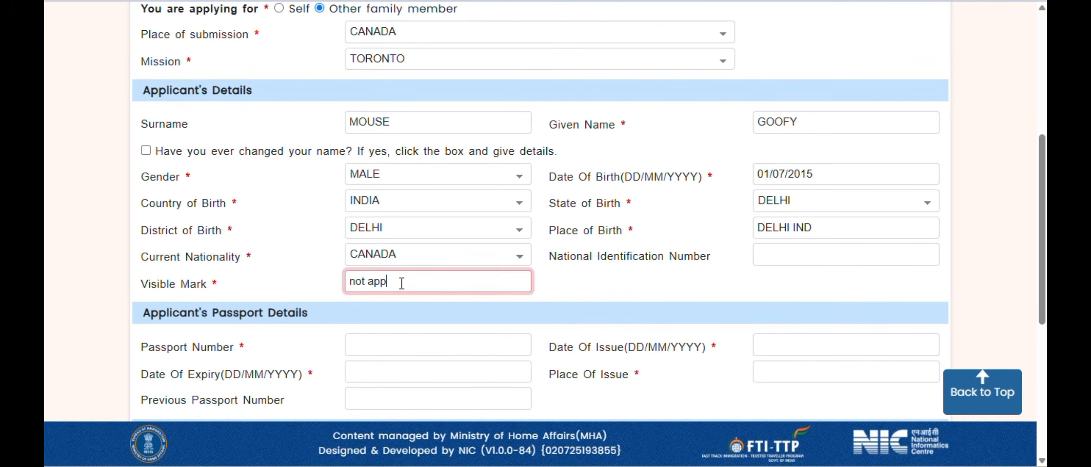
{"action": "type", "text": "licable"}
{"action": "key", "text": "Tab"}
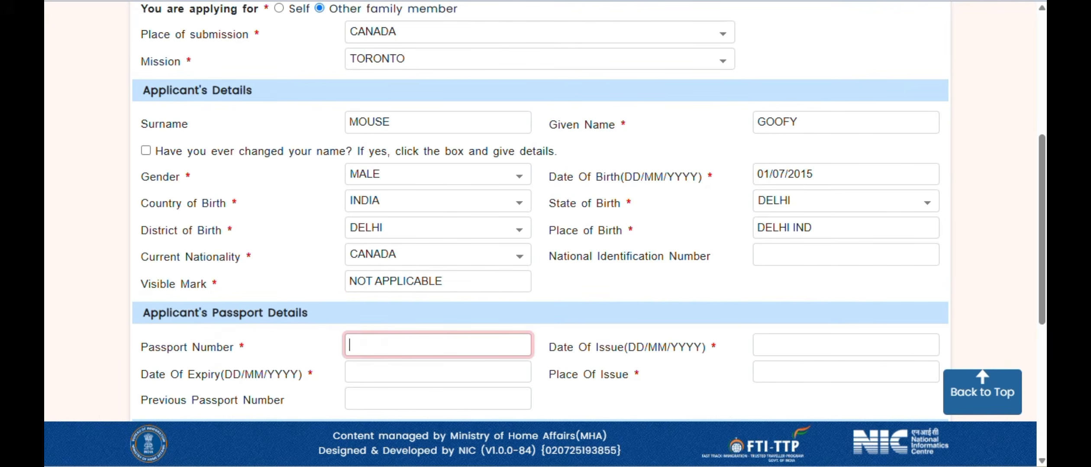
- Enter the passport number and set the issue date to 15/03/2025
{"action": "scroll", "coordinate": [556, 126], "scroll_direction": "down", "scroll_amount": 5}
{"action": "left_click", "coordinate": [505, 120]}
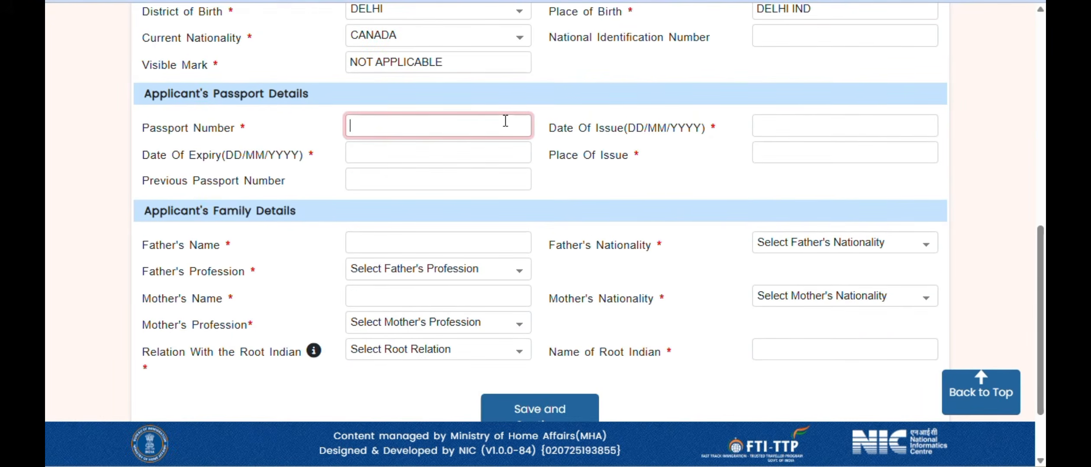
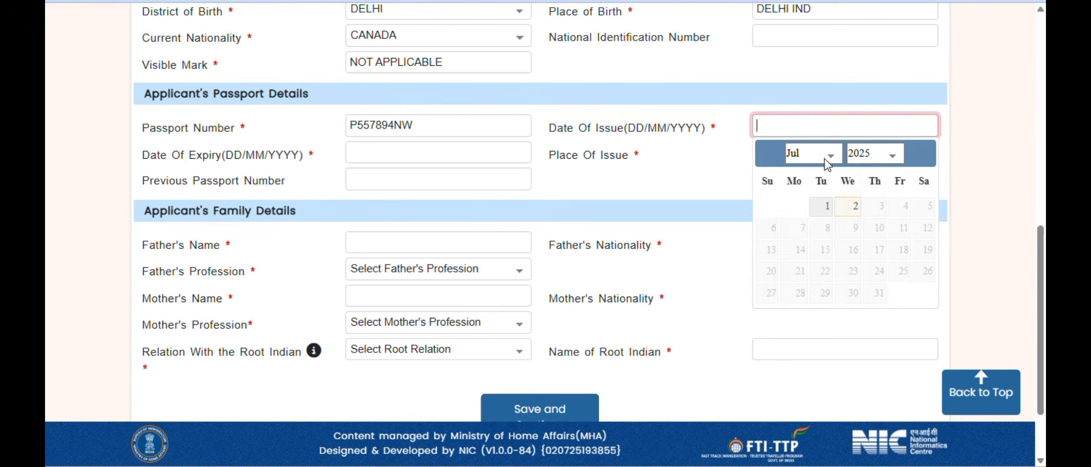
{"action": "left_click", "coordinate": [828, 161]}
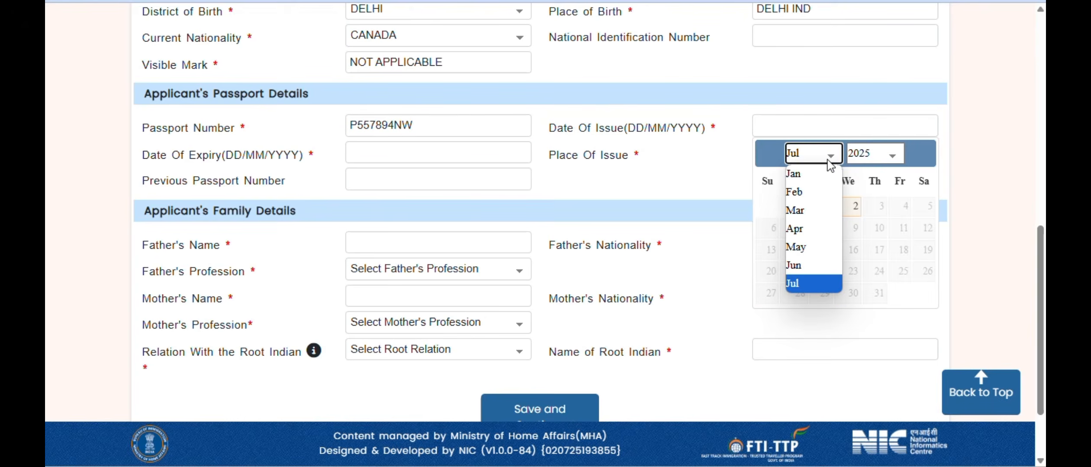
{"action": "left_click", "coordinate": [823, 211]}
{"action": "left_click", "coordinate": [926, 262]}
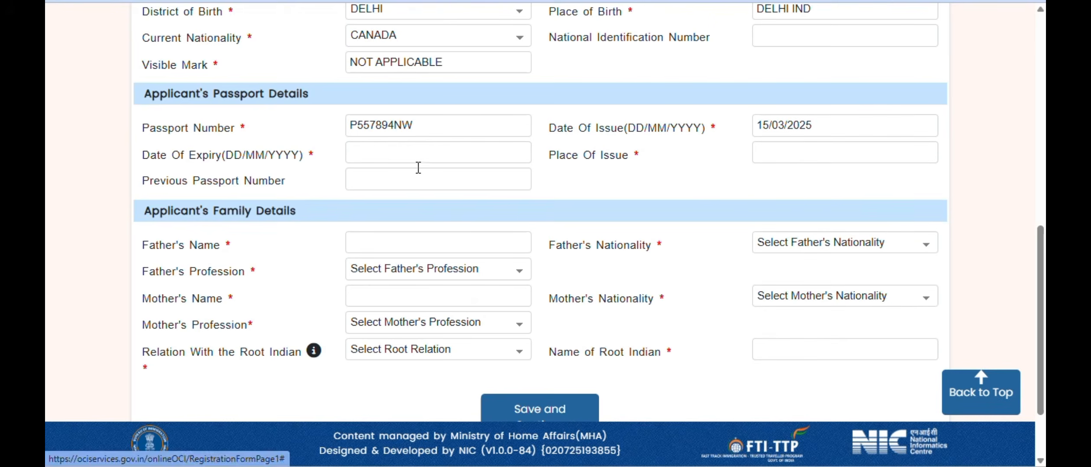
- Set the passport expiry to 15/03/2035 and place of issue to Mississauga
{"action": "left_click", "coordinate": [407, 152]}
{"action": "left_click", "coordinate": [484, 183]}
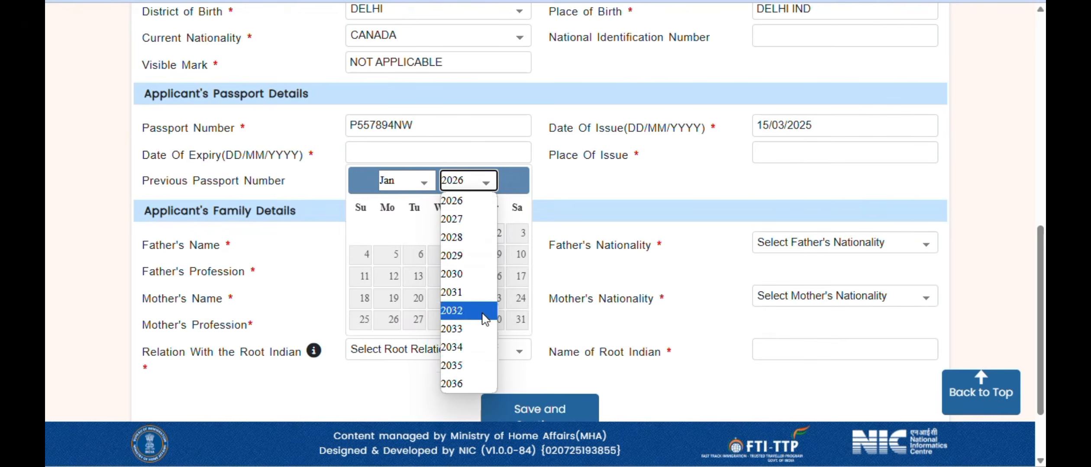
{"action": "left_click", "coordinate": [485, 371]}
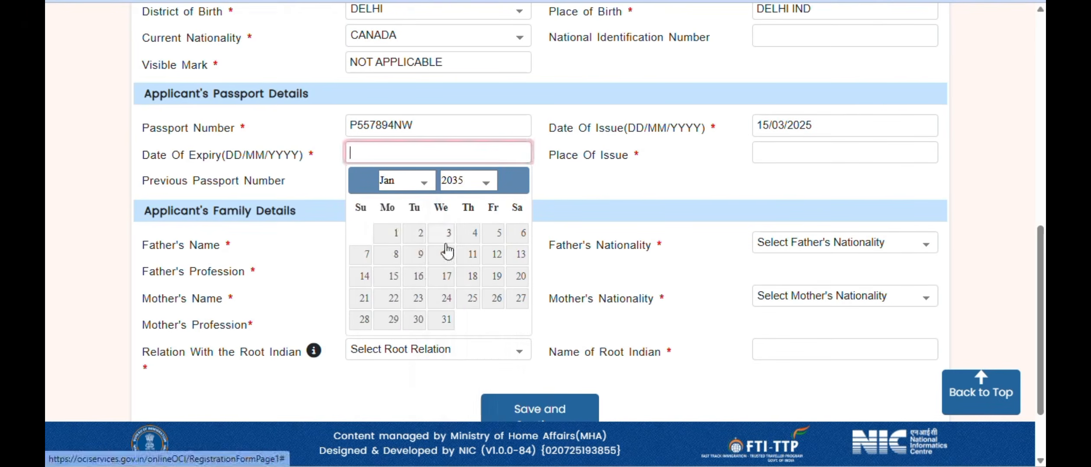
{"action": "left_click", "coordinate": [424, 182]}
{"action": "left_click", "coordinate": [409, 257]}
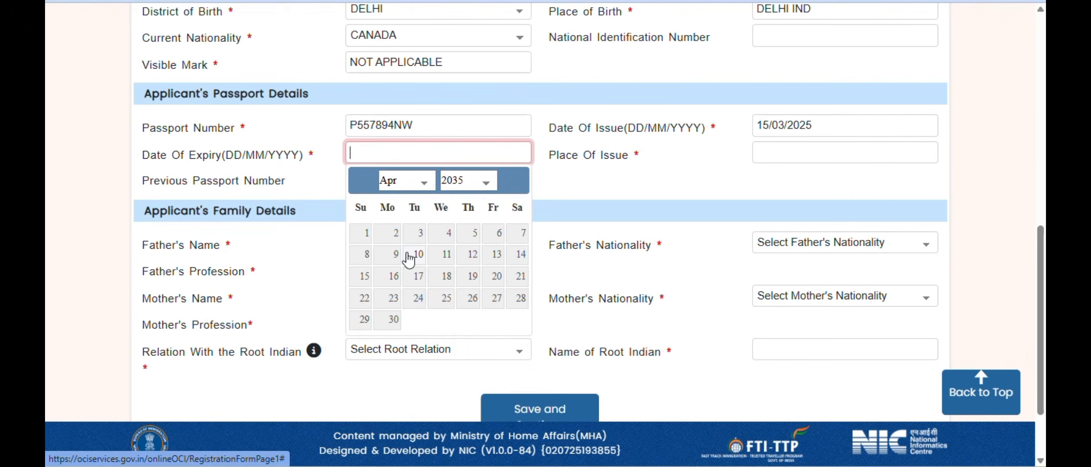
{"action": "left_click", "coordinate": [407, 180]}
{"action": "left_click", "coordinate": [389, 236]}
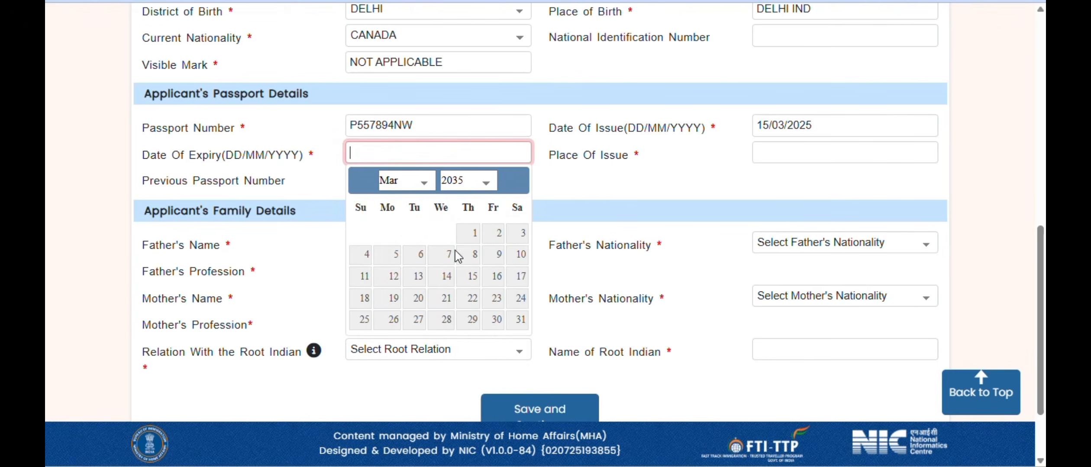
{"action": "left_click", "coordinate": [474, 280]}
{"action": "left_click", "coordinate": [772, 147]}
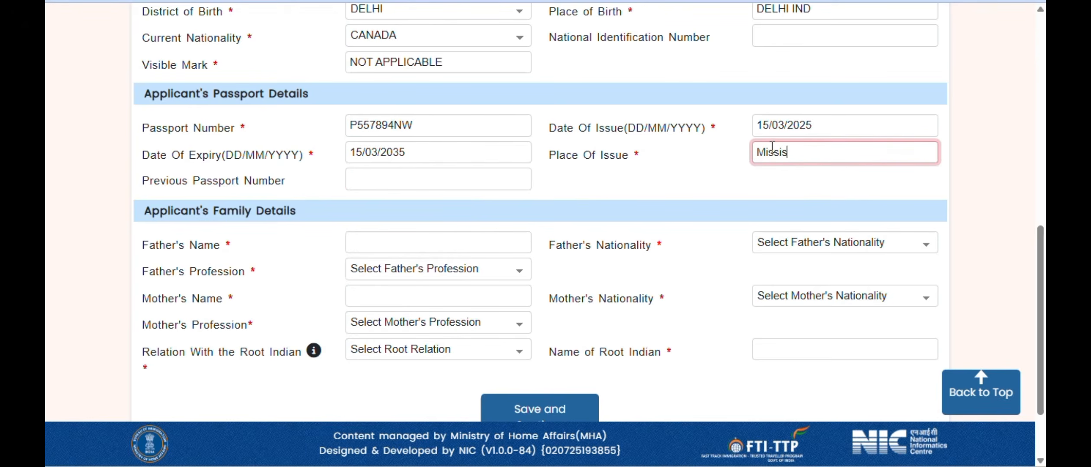
{"action": "type", "text": "Mississauga"}
{"action": "key", "text": "Tab"}
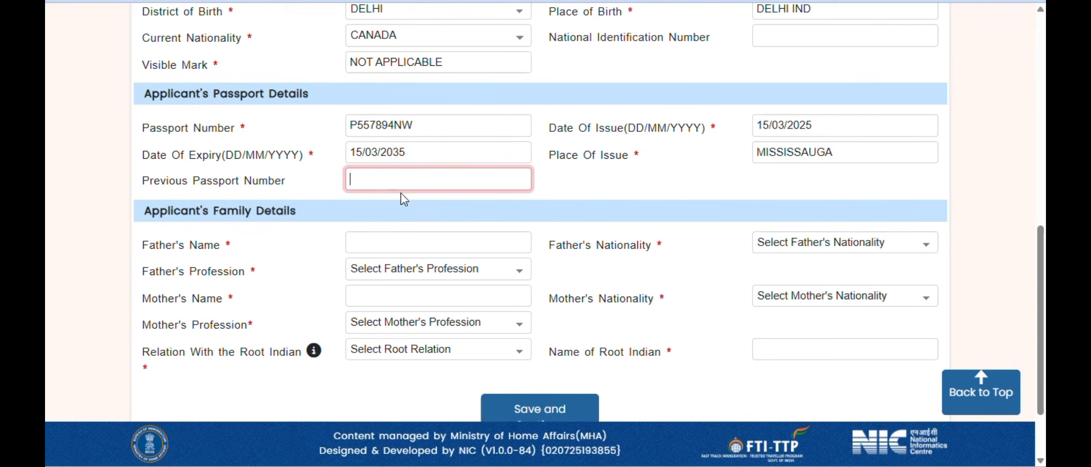
- Enter the father's name, nationality CANADA and profession DOCTOR
{"action": "scroll", "coordinate": [263, 171], "scroll_direction": "down", "scroll_amount": 3}
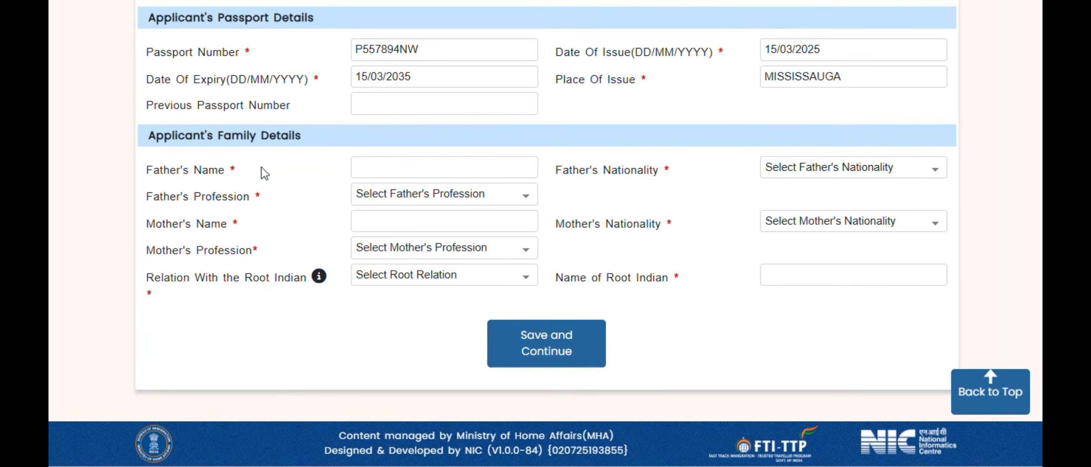
{"action": "left_click", "coordinate": [376, 172]}
{"action": "type", "text": "MIC"}
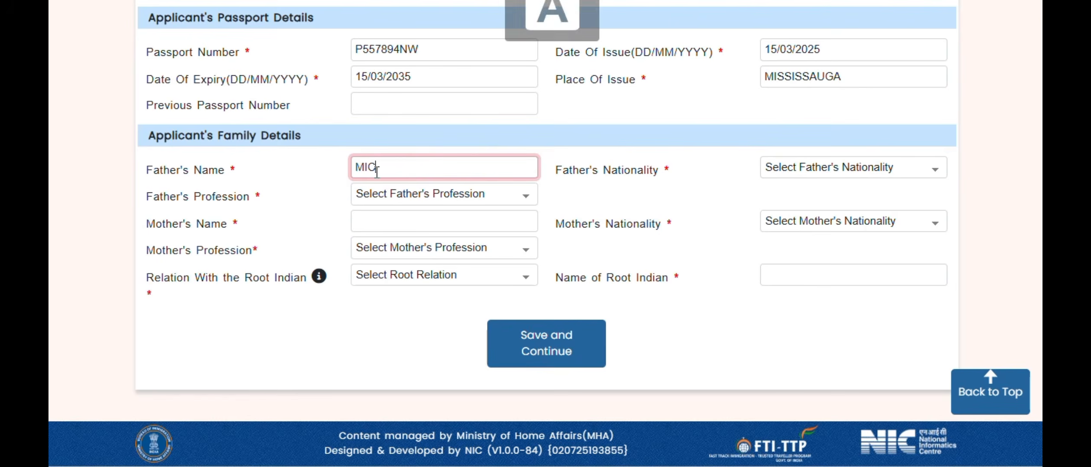
{"action": "type", "text": "KEY MOUSE"}
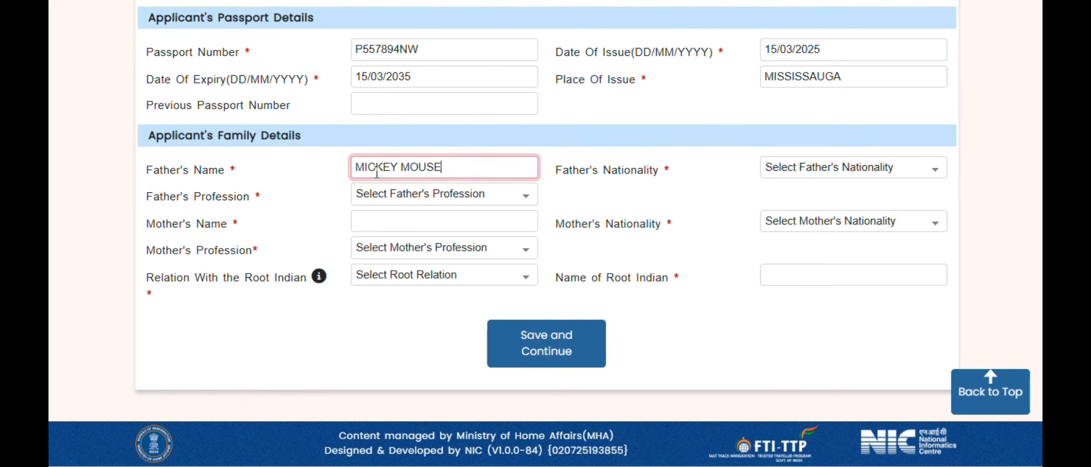
{"action": "key", "text": "Tab"}
{"action": "type", "text": "c"}
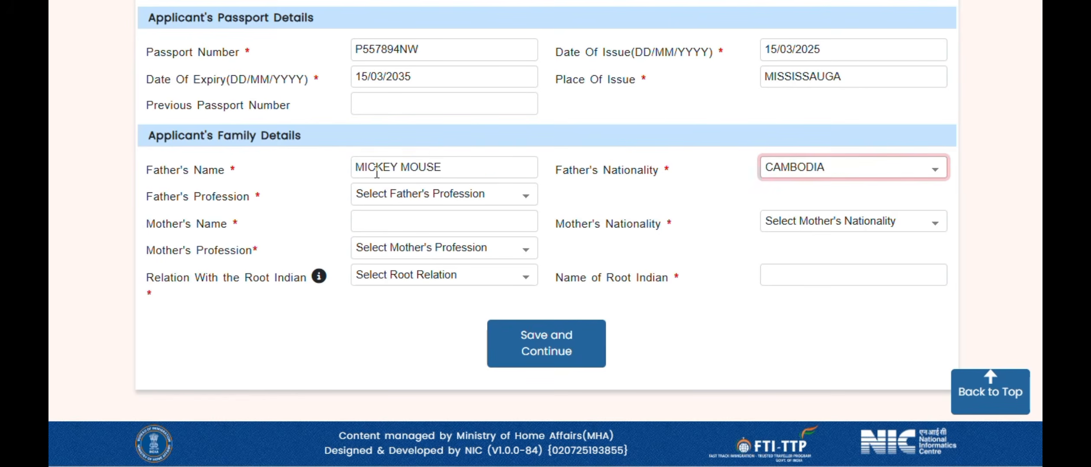
{"action": "type", "text": "an"}
{"action": "key", "text": "Tab"}
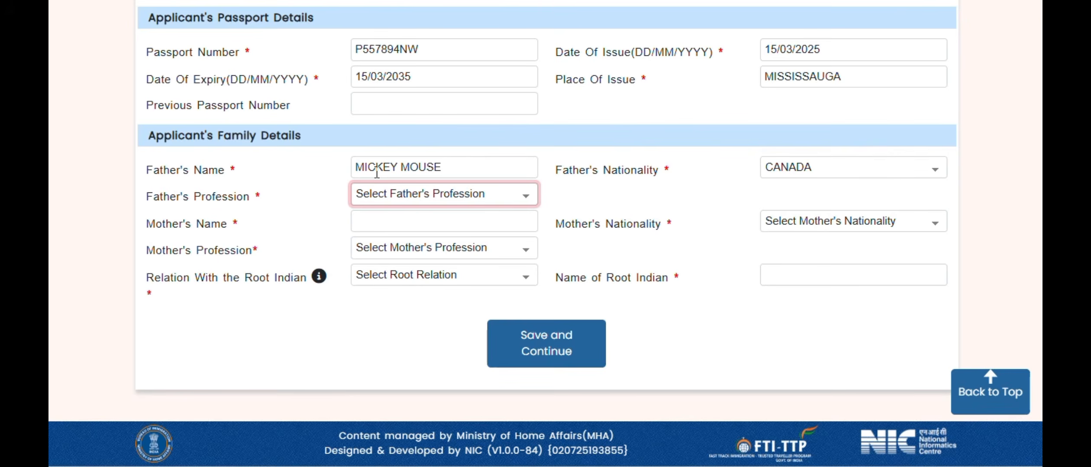
{"action": "type", "text": "d"}
{"action": "key", "text": "Tab"}
- Enter the mother's name, nationality CANADA, profession LAWYER, and root Indian relation SELF
{"action": "type", "text": "MIN"}
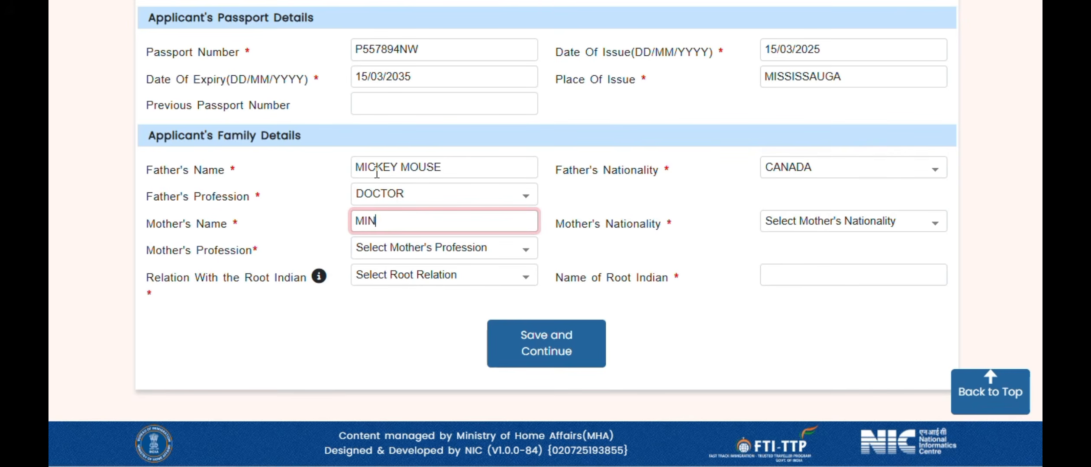
{"action": "type", "text": "I MOUSE"}
{"action": "key", "text": "Tab"}
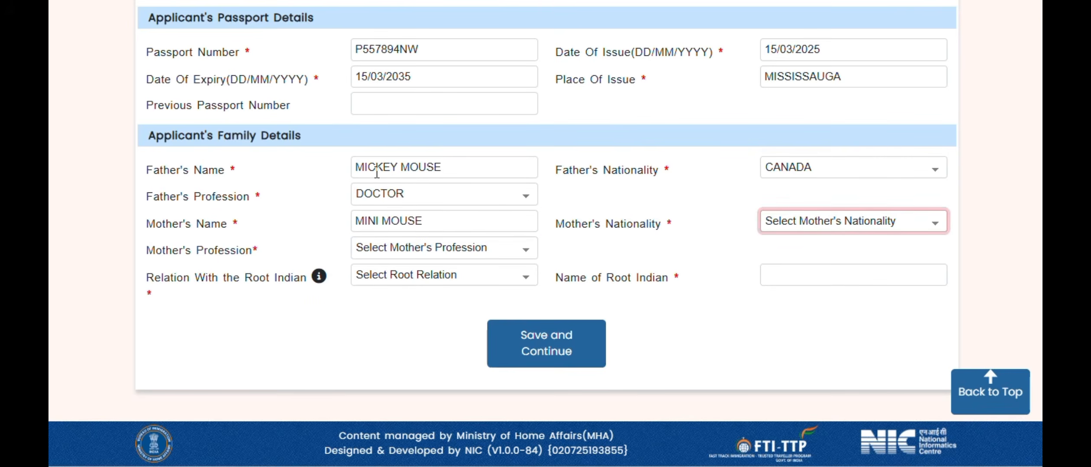
{"action": "type", "text": "came"}
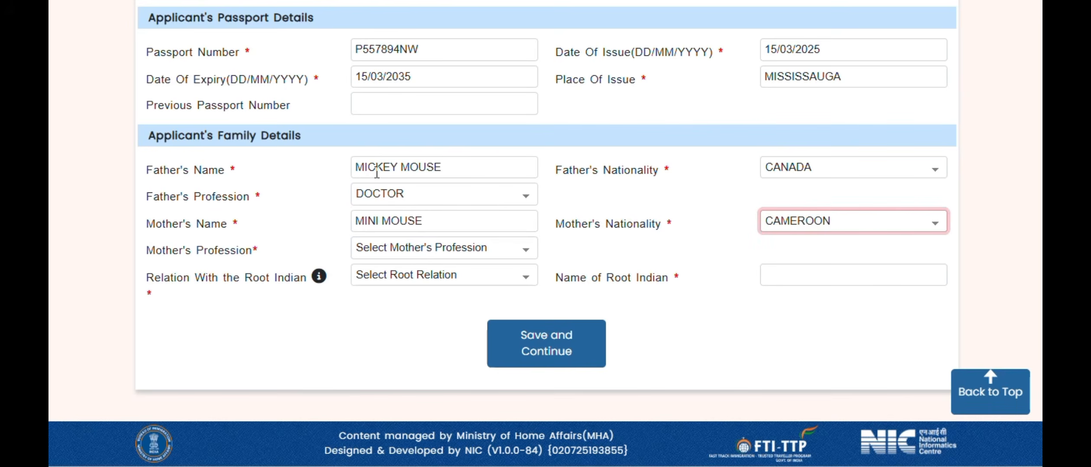
{"action": "key", "text": "Down"}
{"action": "key", "text": "Tab"}
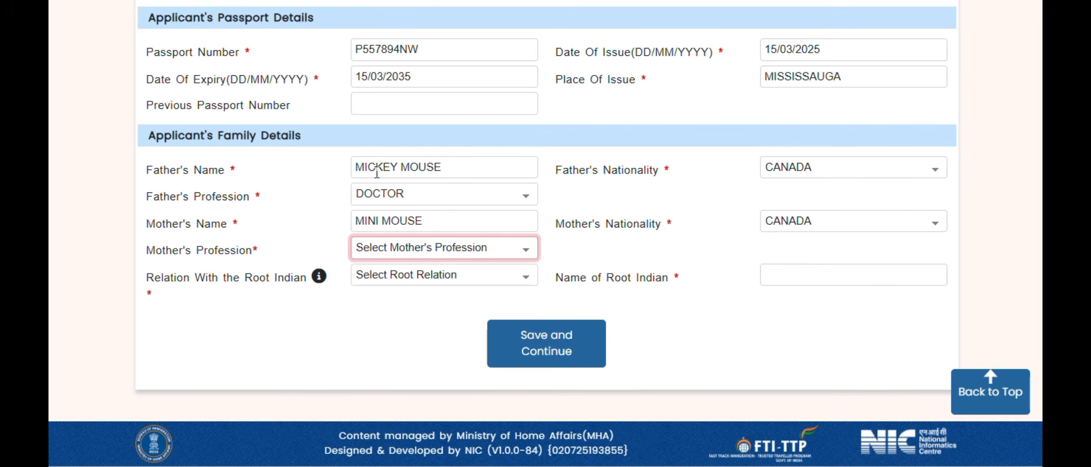
{"action": "type", "text": "l"}
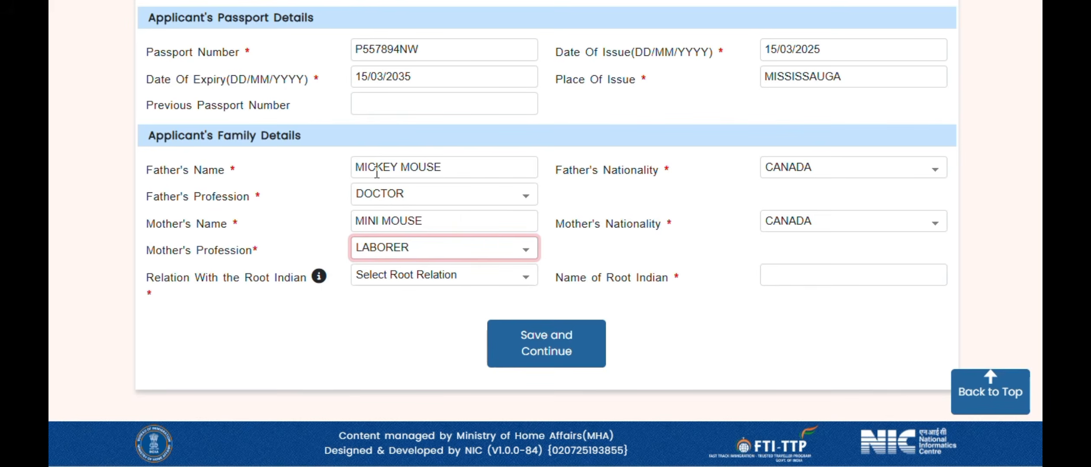
{"action": "key", "text": "Up"}
{"action": "key", "text": "Down"}
{"action": "key", "text": "Down"}
{"action": "key", "text": "Tab"}
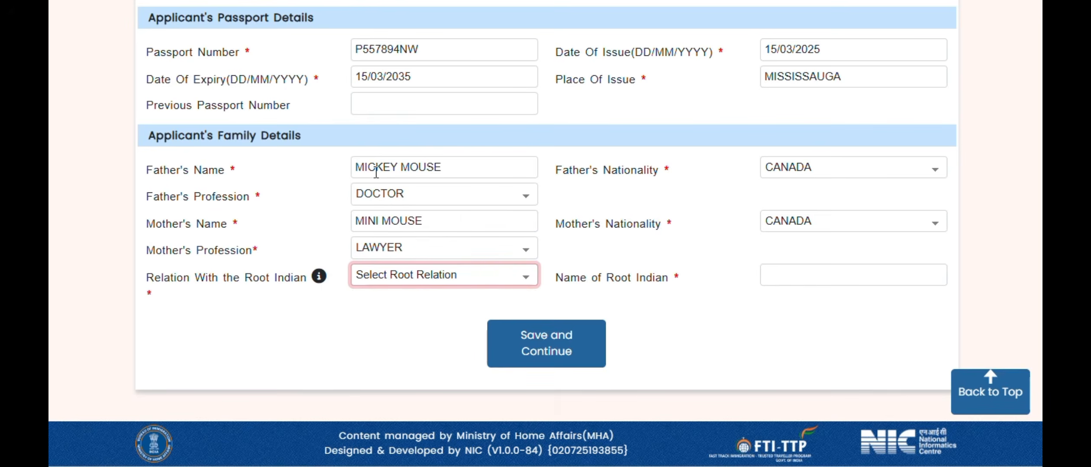
{"action": "left_click", "coordinate": [478, 281]}
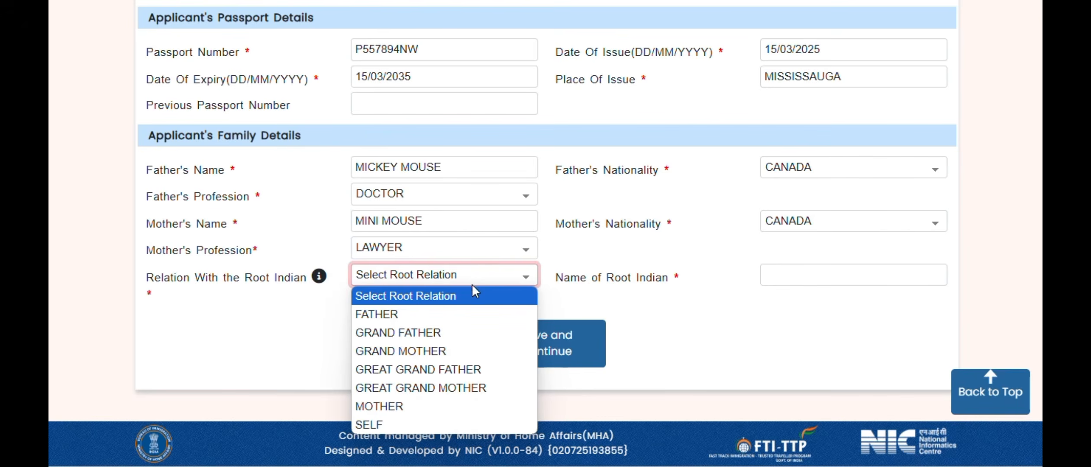
{"action": "left_click", "coordinate": [397, 423]}
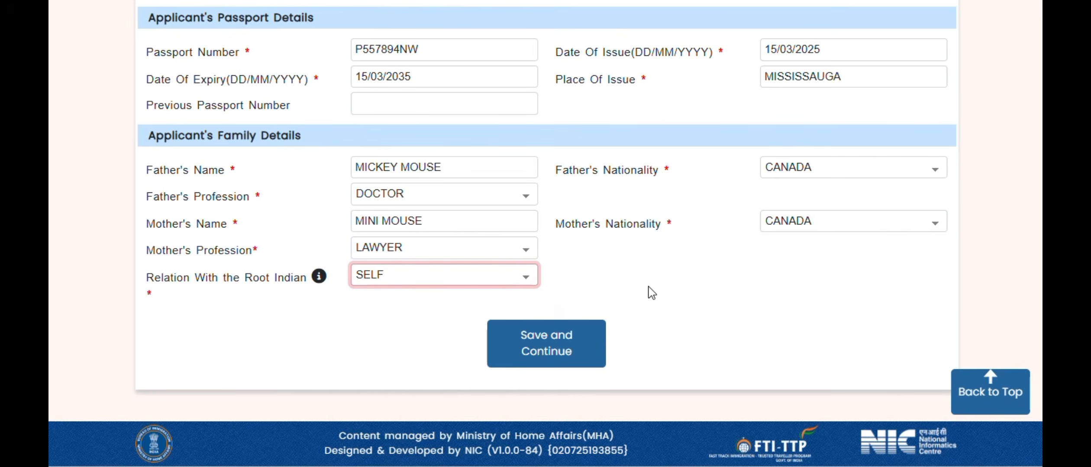
- Save the family details and mark the applicant as a student at ABC PUBLIC SCHOOL
{"action": "left_click", "coordinate": [559, 353]}
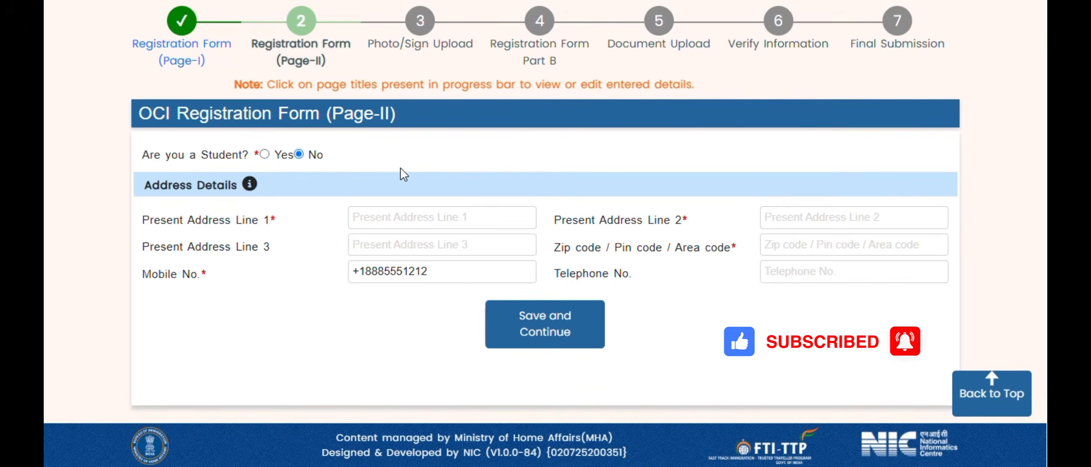
{"action": "left_click", "coordinate": [264, 154]}
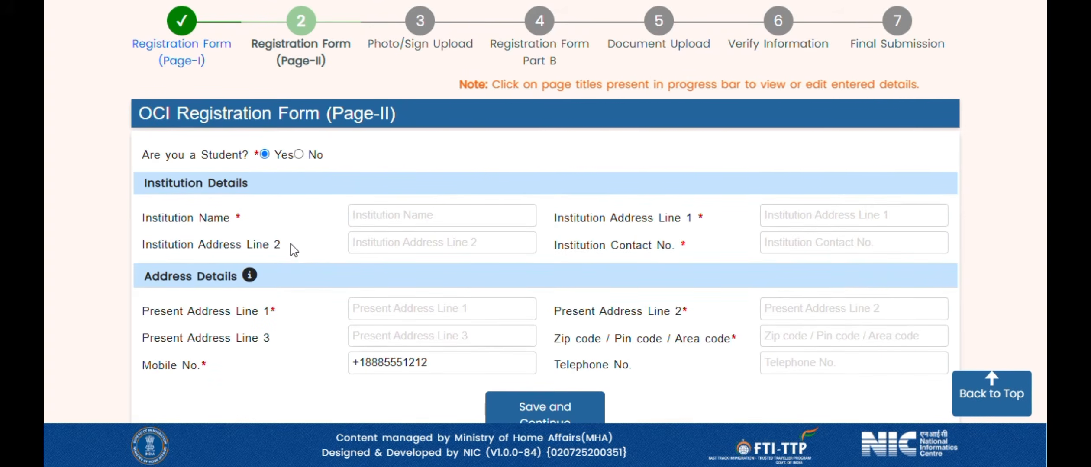
{"action": "left_click", "coordinate": [370, 218]}
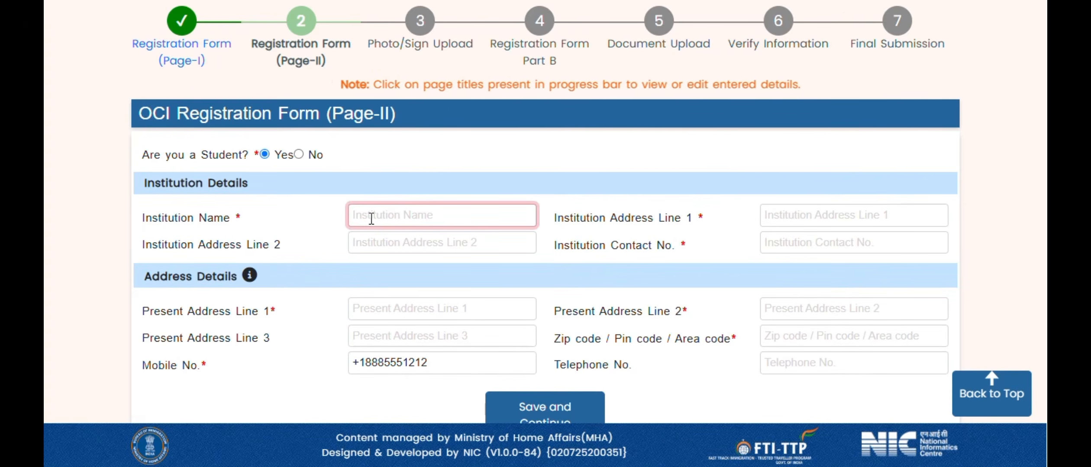
{"action": "type", "text": "ABC PUB"}
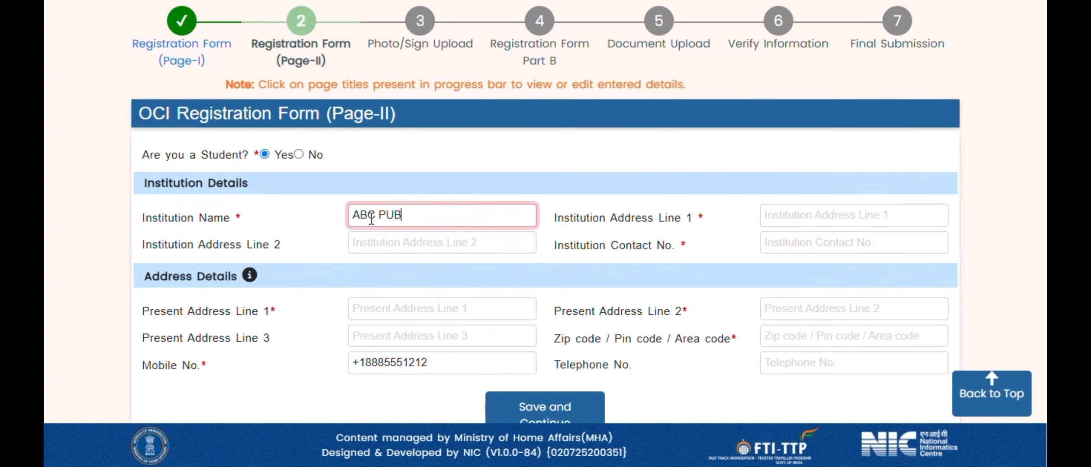
{"action": "type", "text": "LIC SCHOOL"}
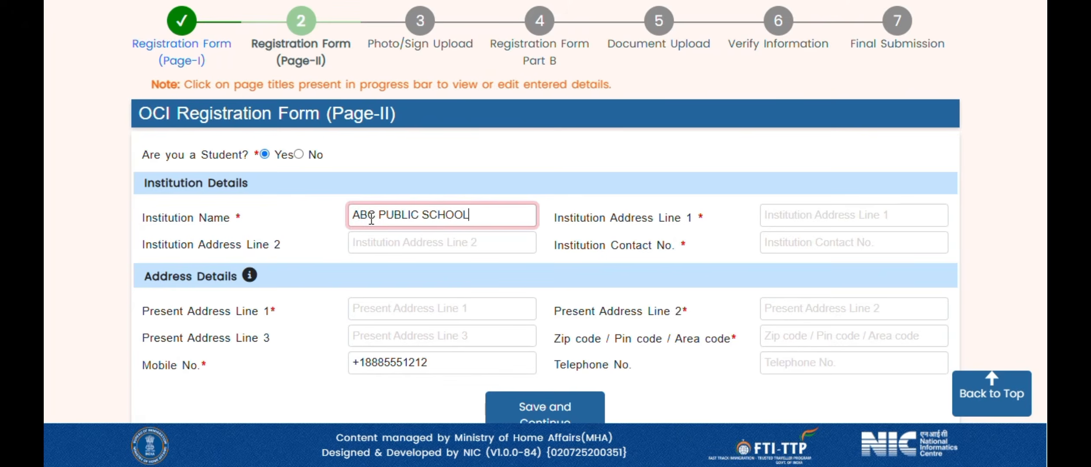
- Fill in the institution's two address lines and its contact phone number
{"action": "key", "text": "Tab"}
{"action": "type", "text": "XYZ"}
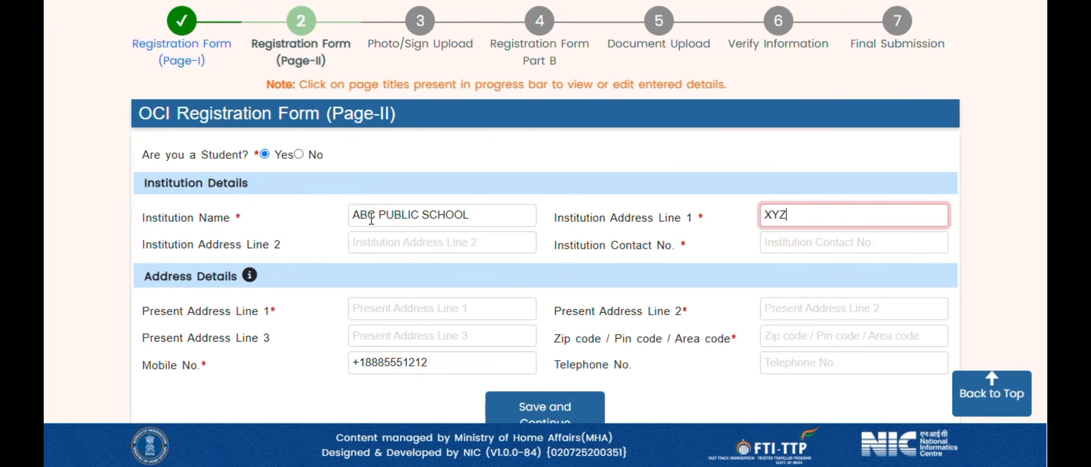
{"action": "type", "text": " STREET"}
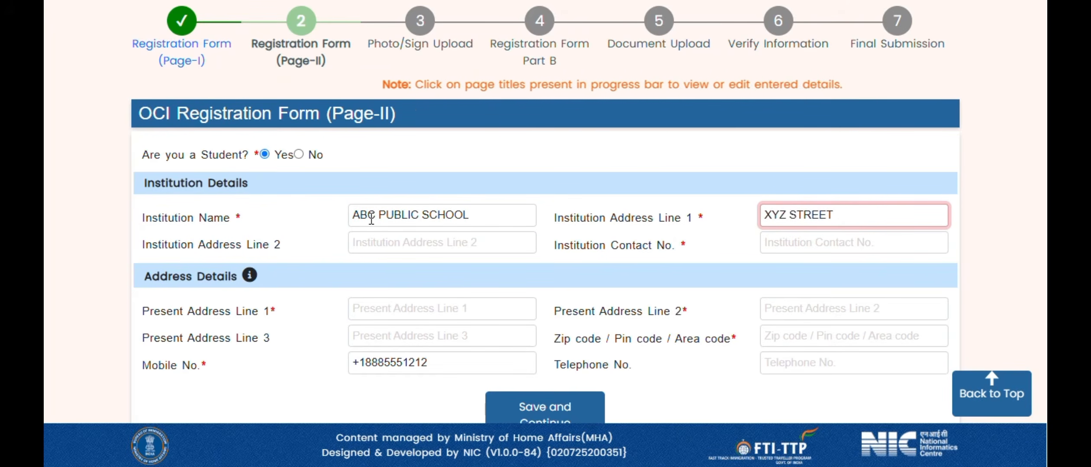
{"action": "type", "text": ", MILTON"}
{"action": "key", "text": "Tab"}
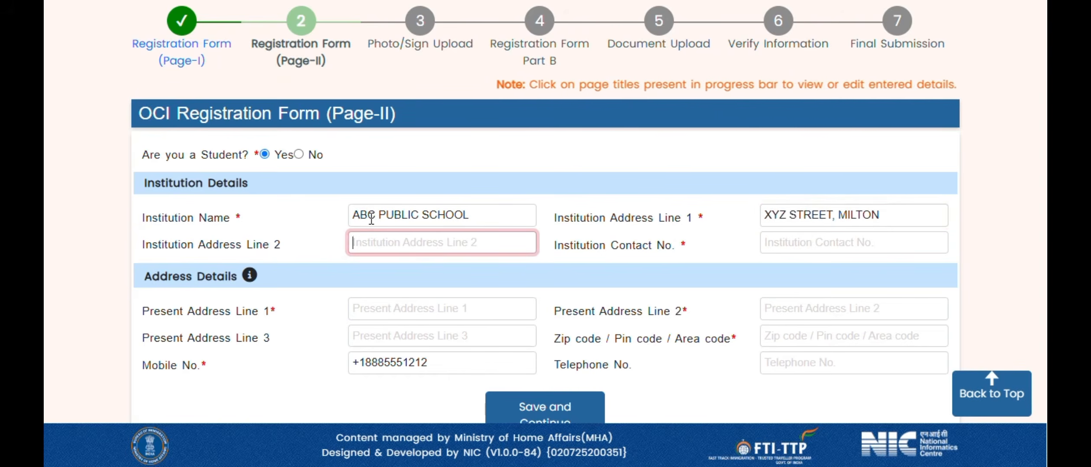
{"action": "type", "text": "ONTARIO "}
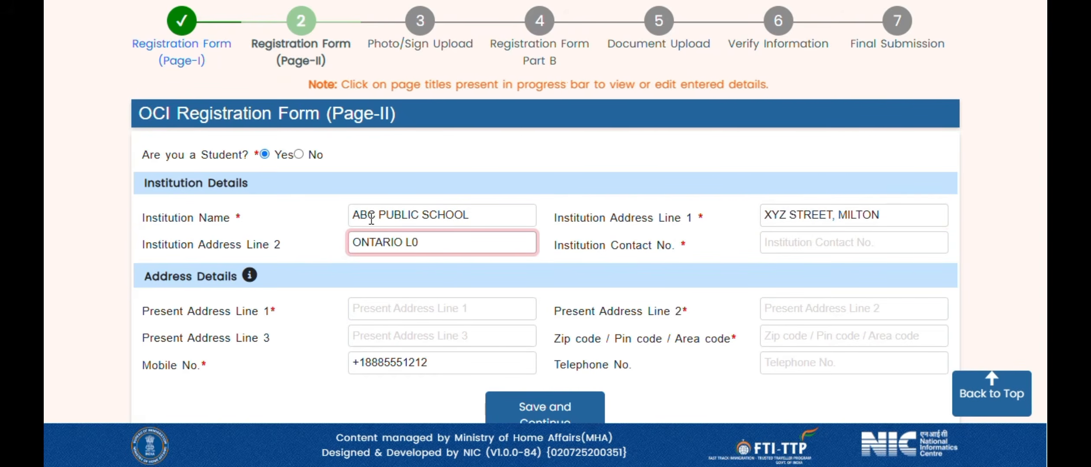
{"action": "type", "text": "L01"}
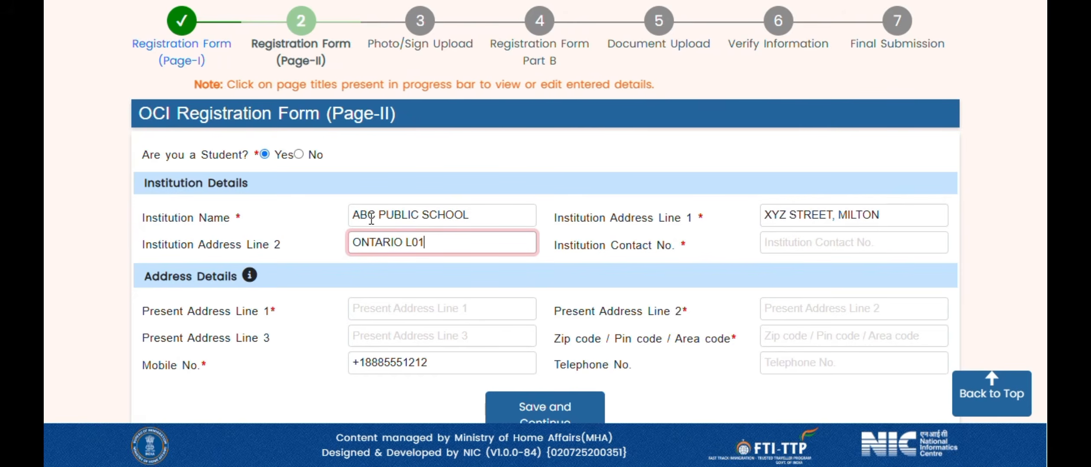
{"action": "key", "text": "BackSpace"}
{"action": "type", "text": "R"}
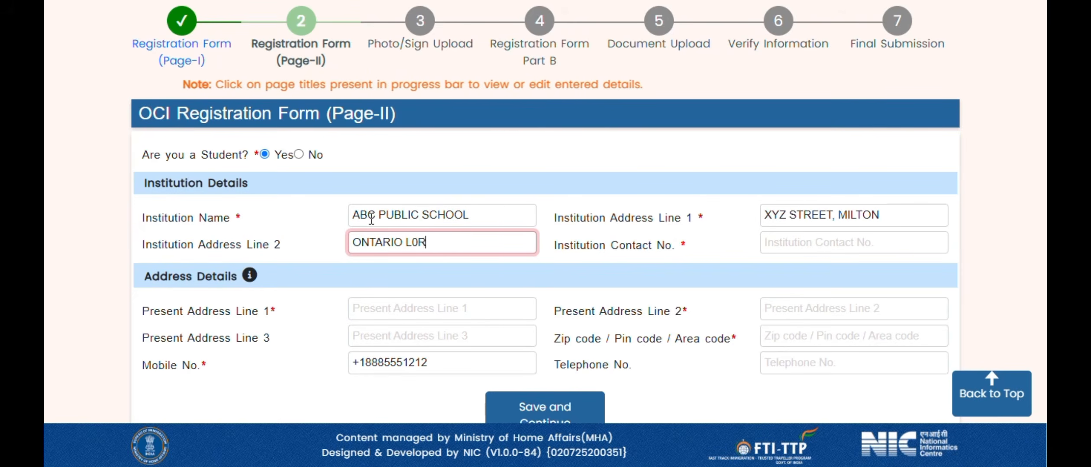
{"action": "type", "text": "0K"}
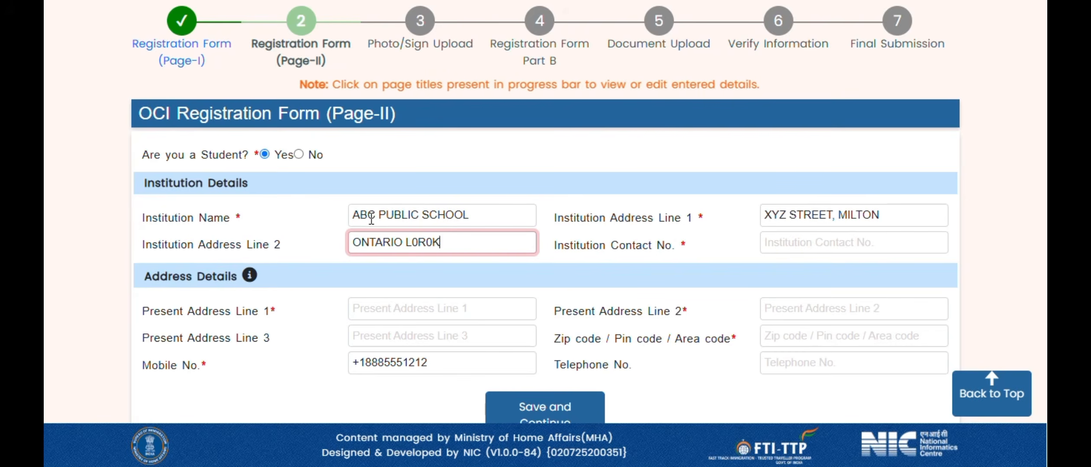
{"action": "type", "text": "9, CANADA"}
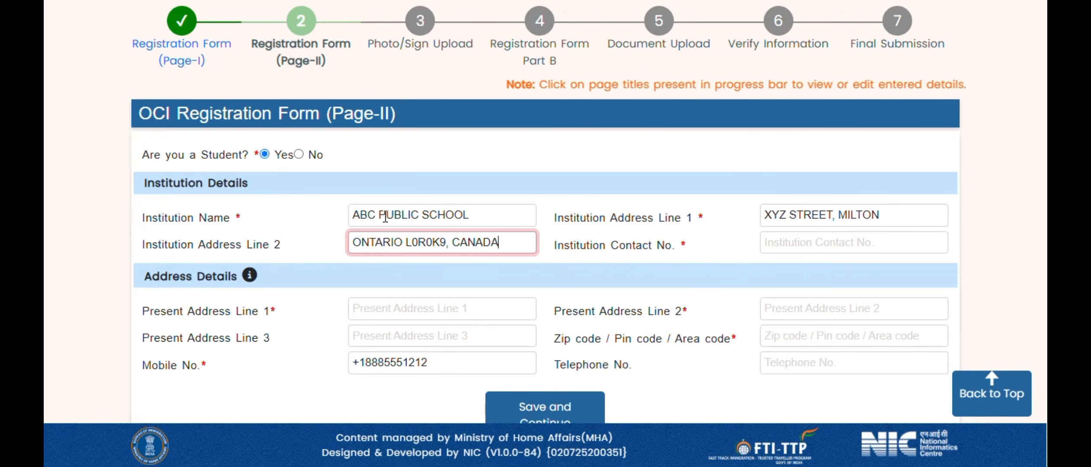
{"action": "left_click", "coordinate": [814, 233]}
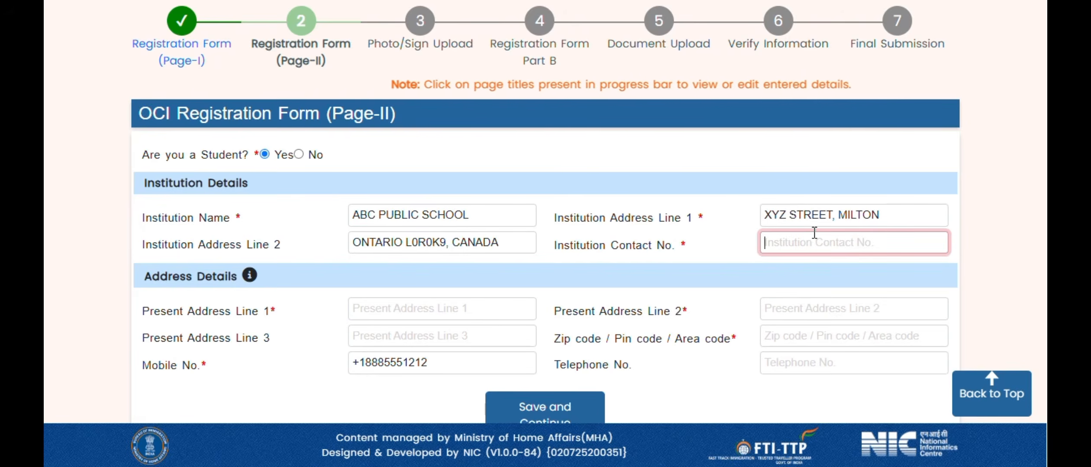
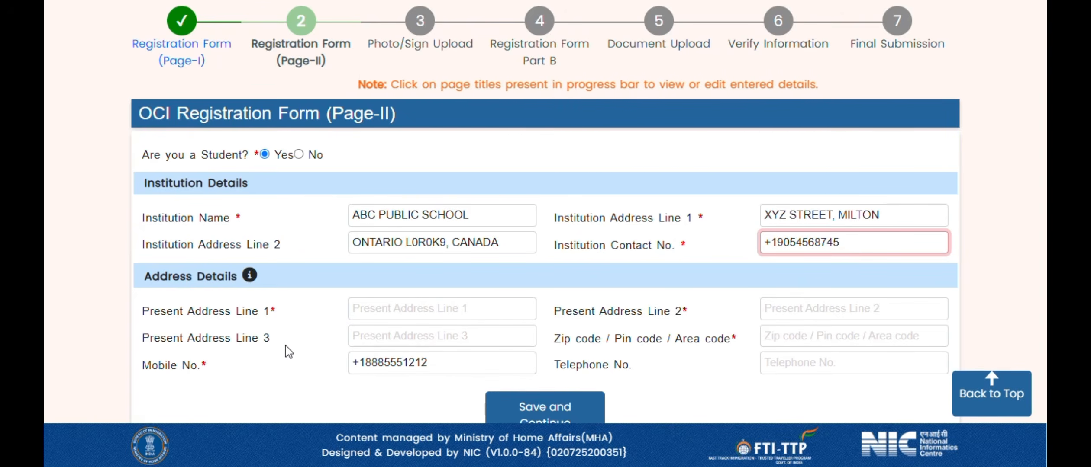
- Enter the present address lines 'VBN STREET, MILTOONTARIO' and 'CAN'
{"action": "left_click", "coordinate": [370, 311]}
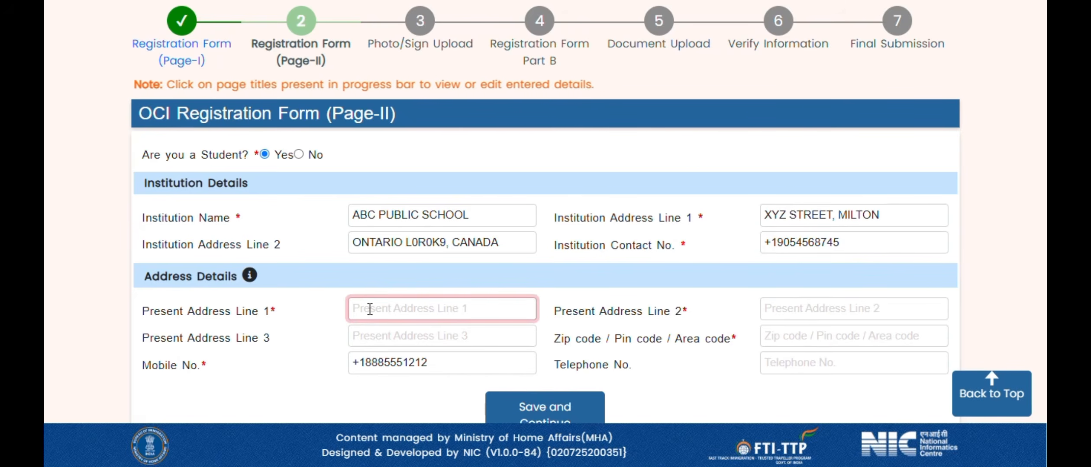
{"action": "type", "text": "VBN STREET"}
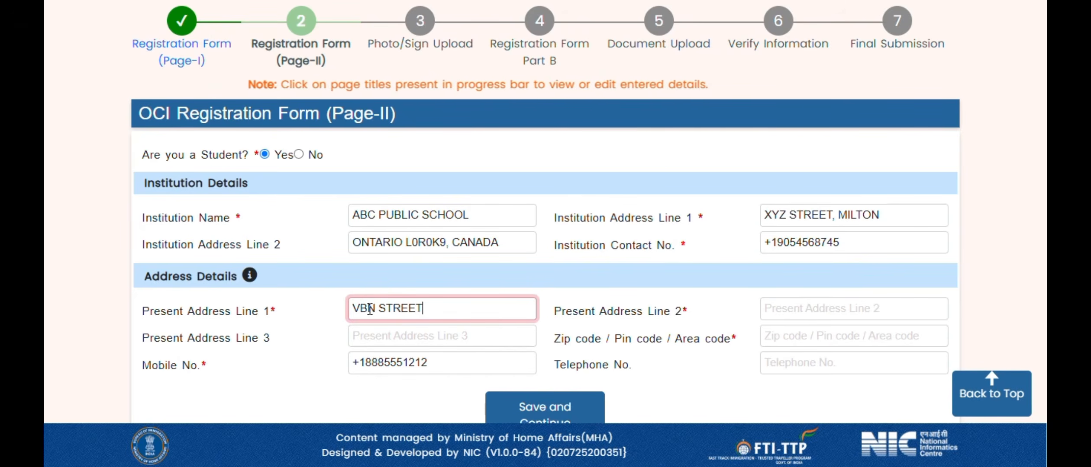
{"action": "type", "text": ", MILTO"}
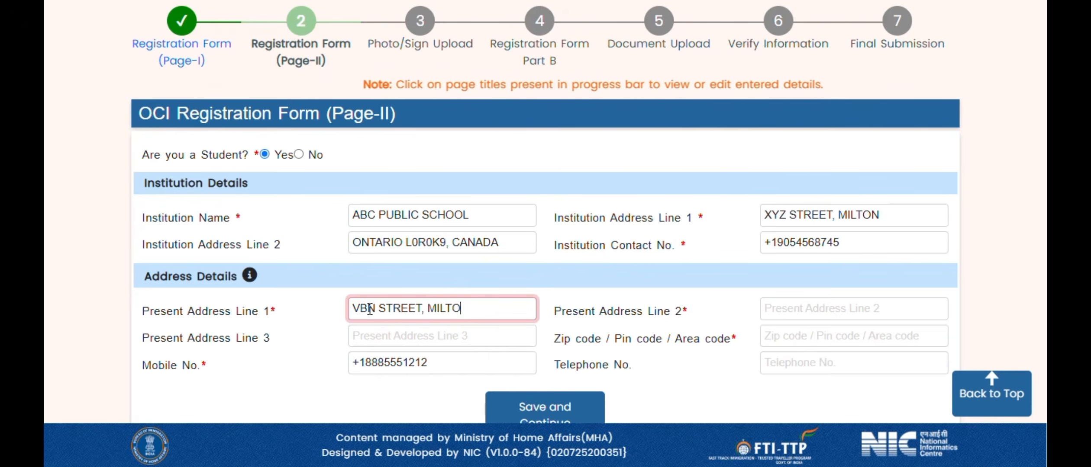
{"action": "type", "text": "ONT"}
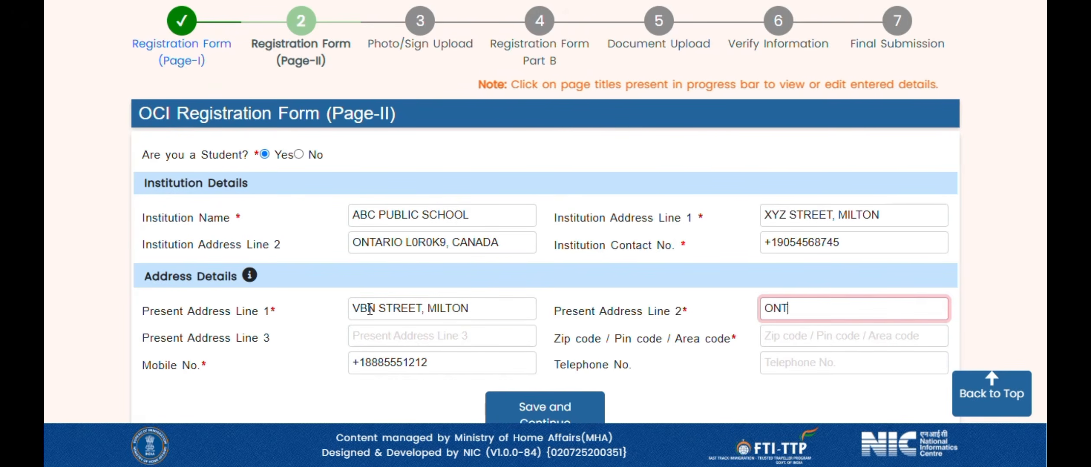
{"action": "type", "text": "ARIO"}
{"action": "key", "text": "Tab"}
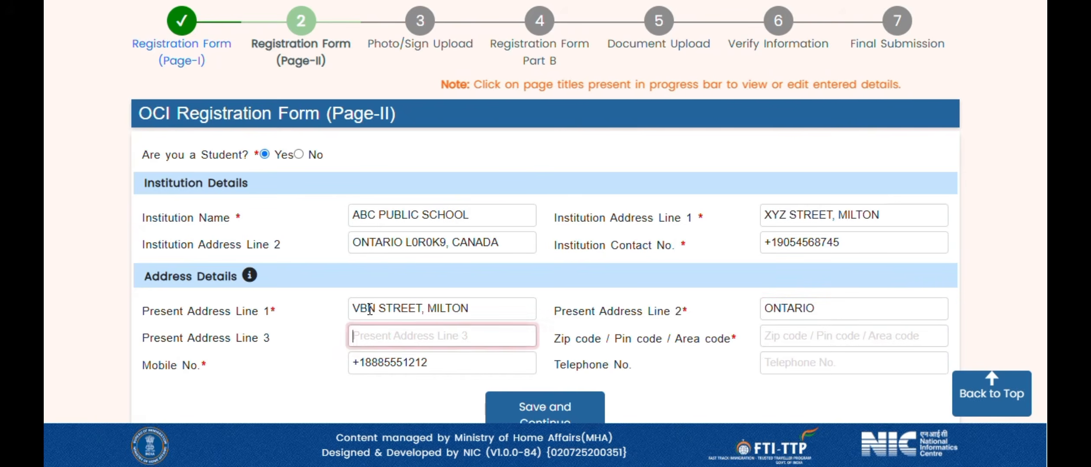
{"action": "type", "text": "CANADA"}
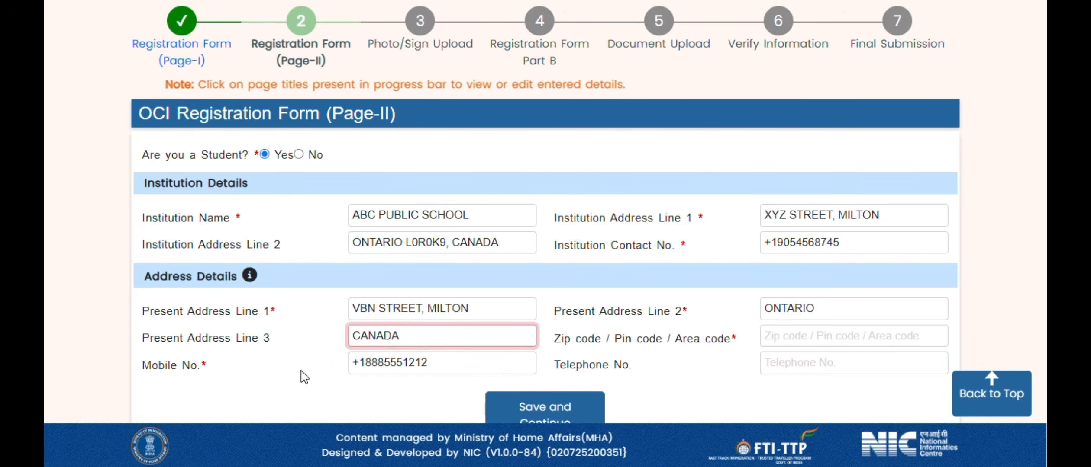
- Enter zip code L0R1K8 and remove the stray comma from Address Line 1
{"action": "left_click_drag", "start_coordinate": [551, 342], "coordinate": [726, 343]}
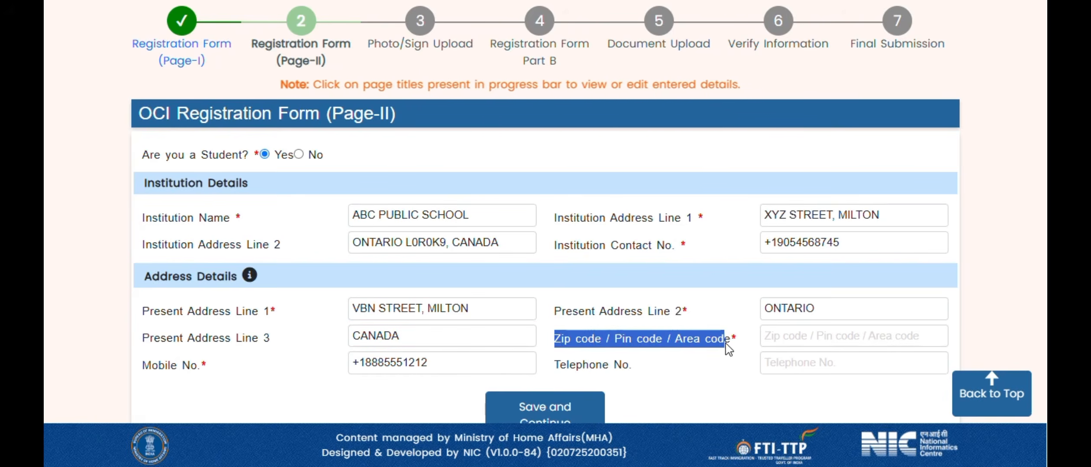
{"action": "left_click", "coordinate": [802, 345]}
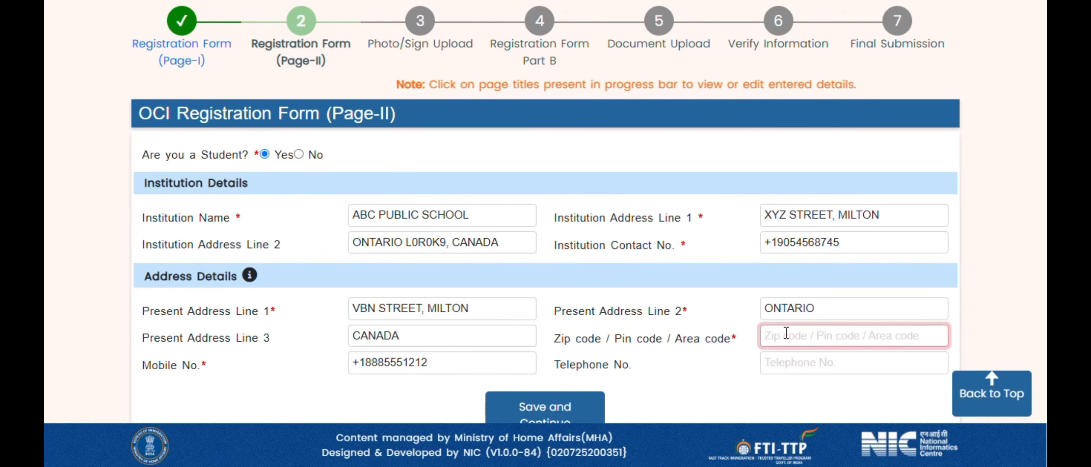
{"action": "type", "text": "L0R1K8"}
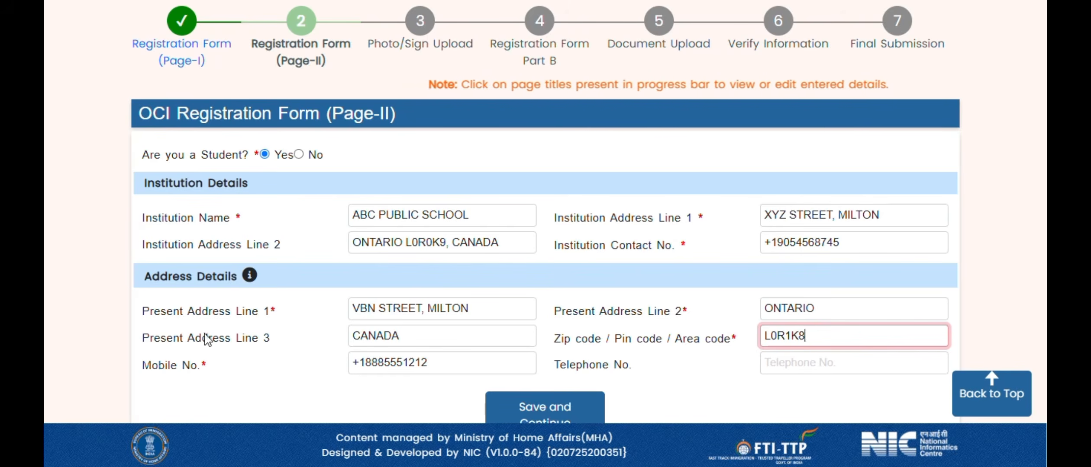
{"action": "left_click", "coordinate": [492, 308]}
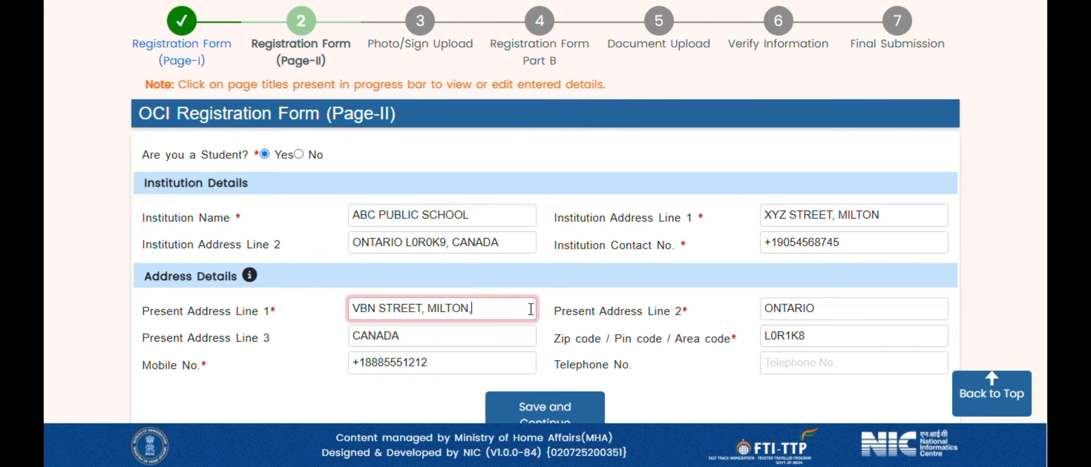
{"action": "type", "text": ","}
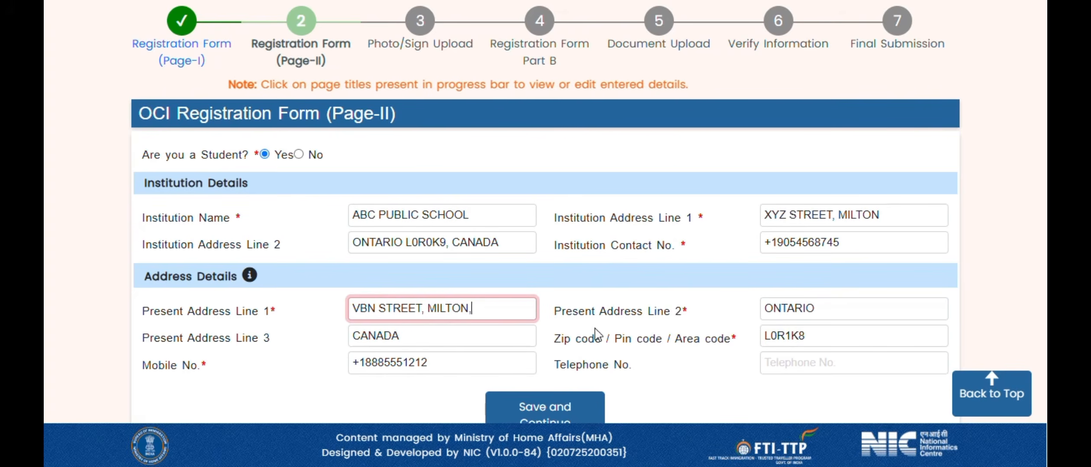
{"action": "key", "text": "BackSpace"}
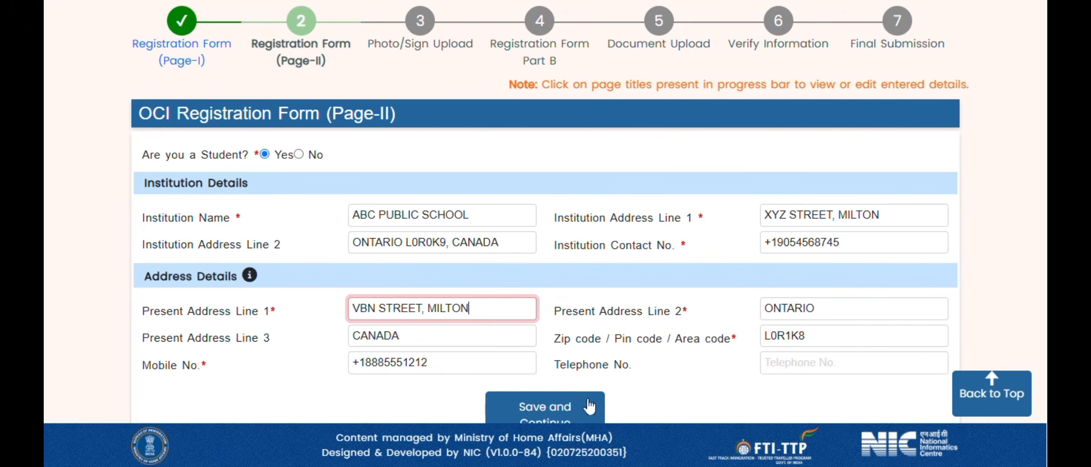
- Save Page II and review the photo/signature size, file-name and thumb-impression rules
{"action": "left_click", "coordinate": [549, 417]}
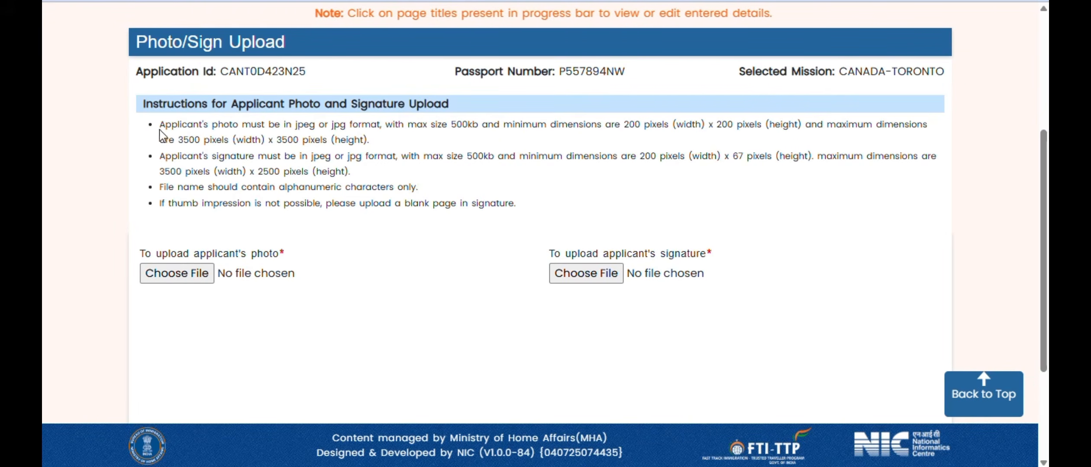
{"action": "left_click_drag", "start_coordinate": [163, 120], "coordinate": [361, 184]}
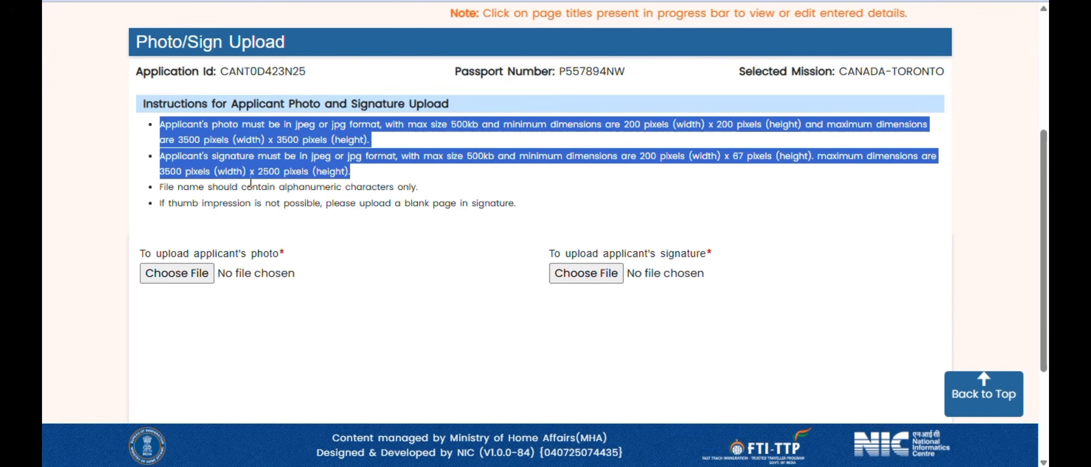
{"action": "left_click_drag", "start_coordinate": [160, 189], "coordinate": [417, 190]}
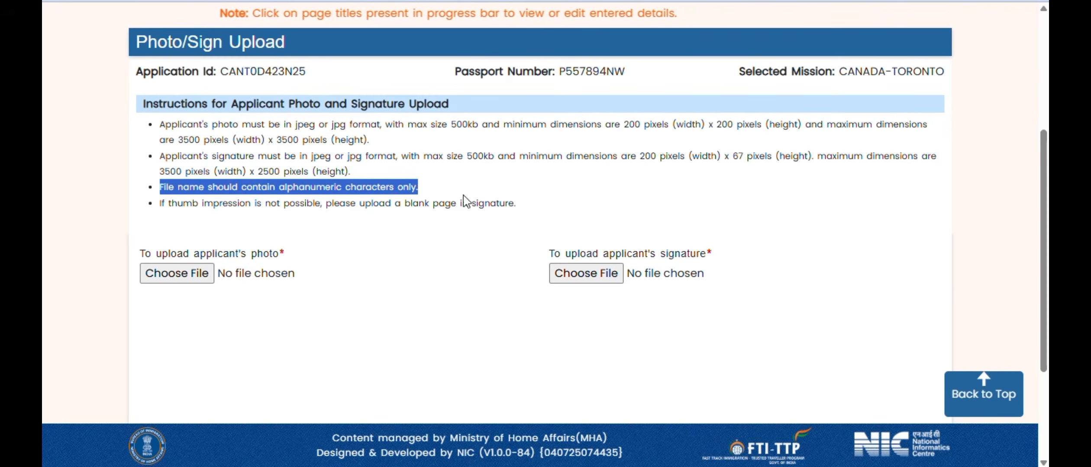
{"action": "double_click", "coordinate": [268, 74]}
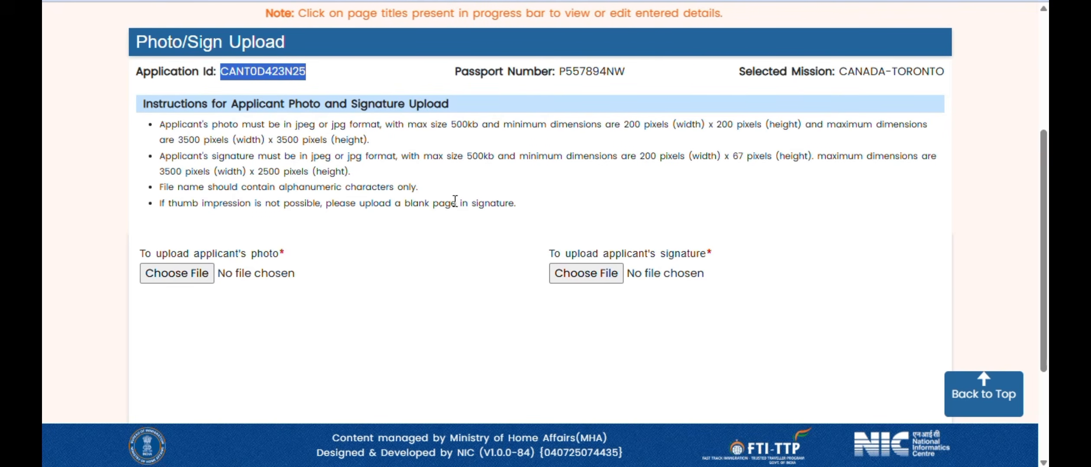
{"action": "left_click_drag", "start_coordinate": [162, 204], "coordinate": [519, 209]}
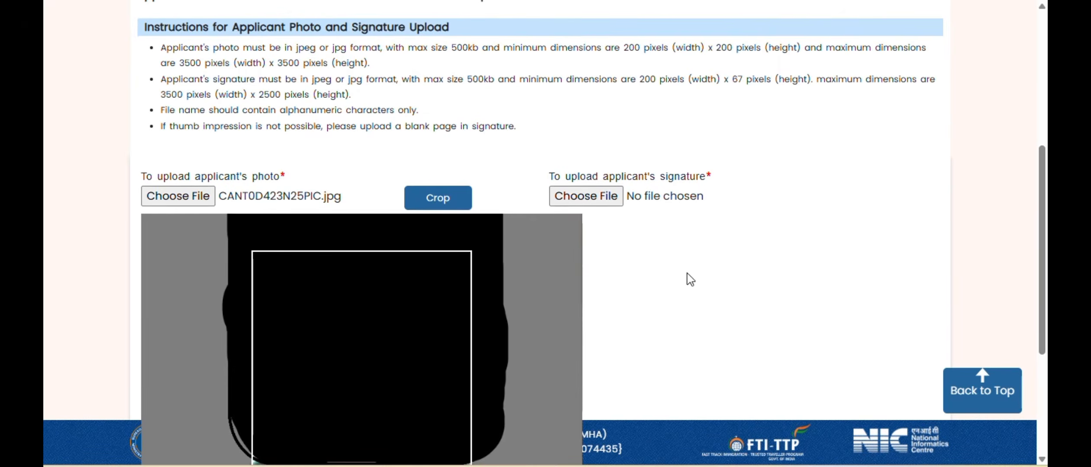
- Zoom the photo fully out to include the whole head and shirt, then crop it
{"action": "scroll", "coordinate": [689, 280], "scroll_direction": "down", "scroll_amount": 2}
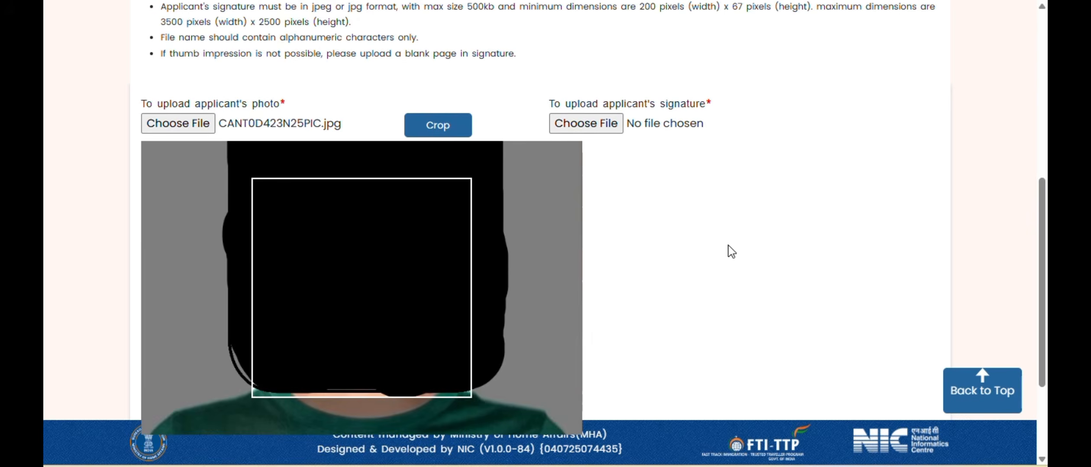
{"action": "scroll", "coordinate": [783, 236], "scroll_direction": "down", "scroll_amount": 4}
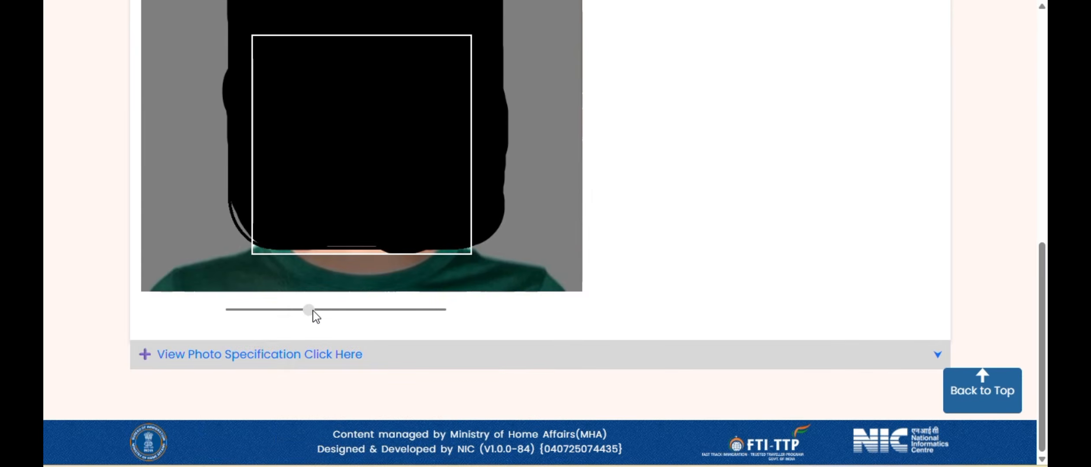
{"action": "left_click_drag", "start_coordinate": [312, 310], "coordinate": [230, 310]}
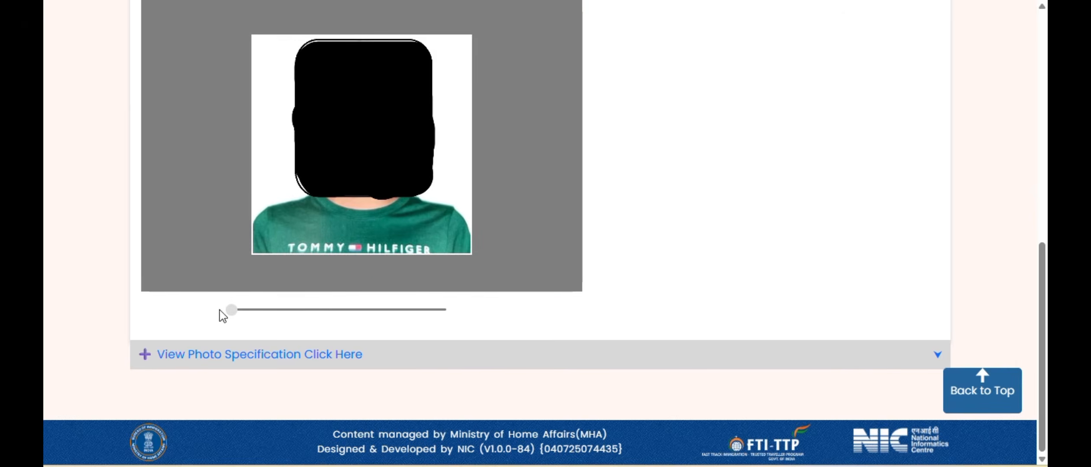
{"action": "scroll", "coordinate": [478, 137], "scroll_direction": "up", "scroll_amount": 2}
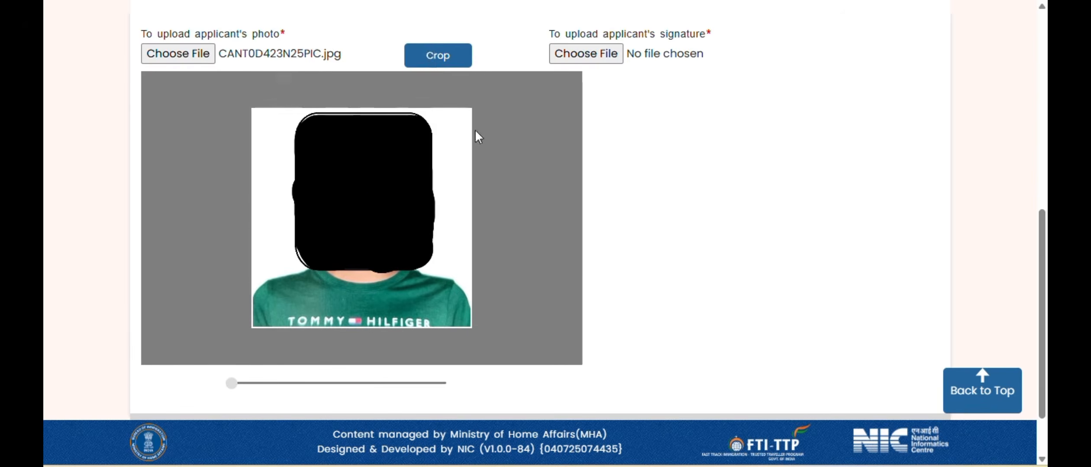
{"action": "left_click", "coordinate": [430, 61]}
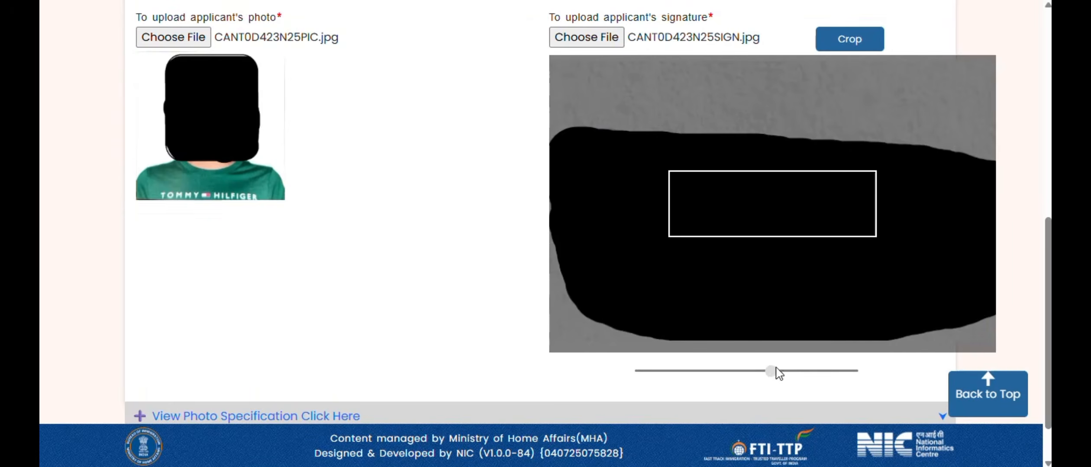
- Zoom out and crop the signature, upload photo and signature, and continue to Part B
{"action": "left_click_drag", "start_coordinate": [771, 372], "coordinate": [634, 376]}
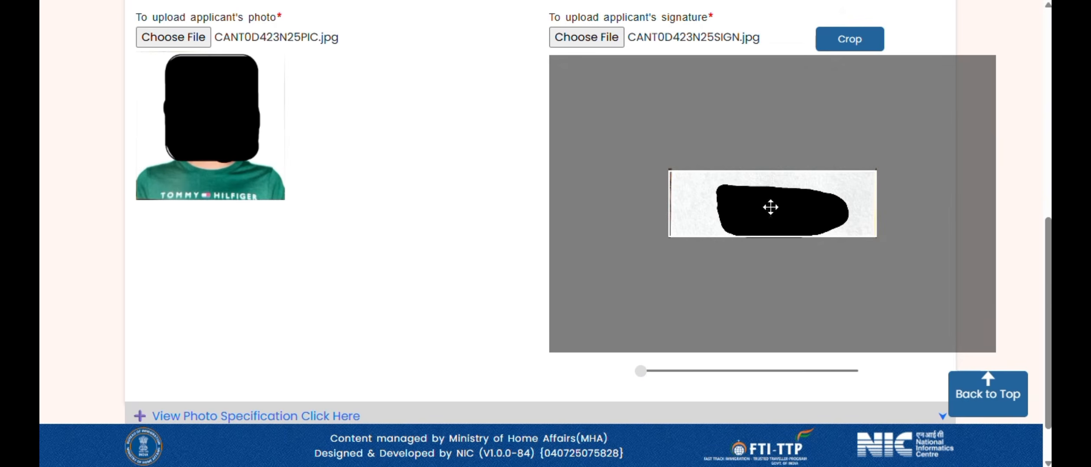
{"action": "left_click", "coordinate": [850, 40]}
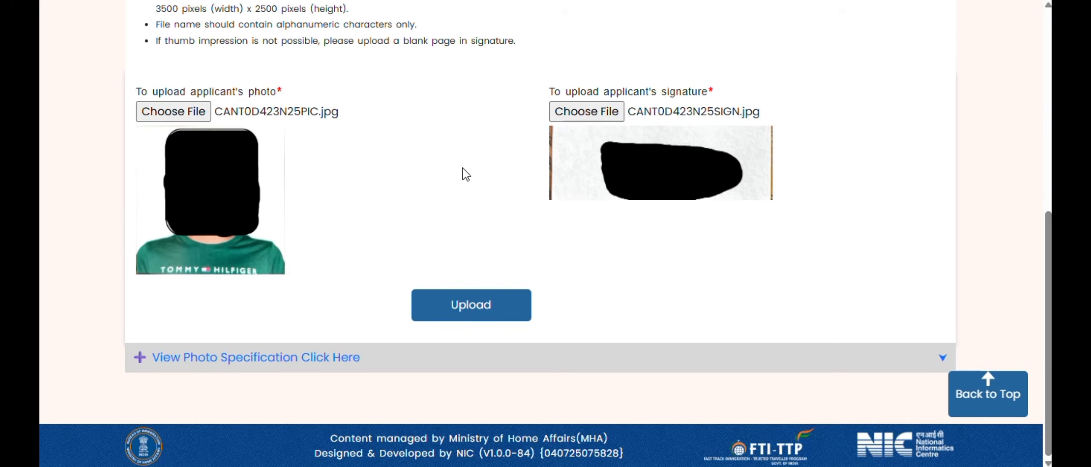
{"action": "left_click", "coordinate": [489, 304]}
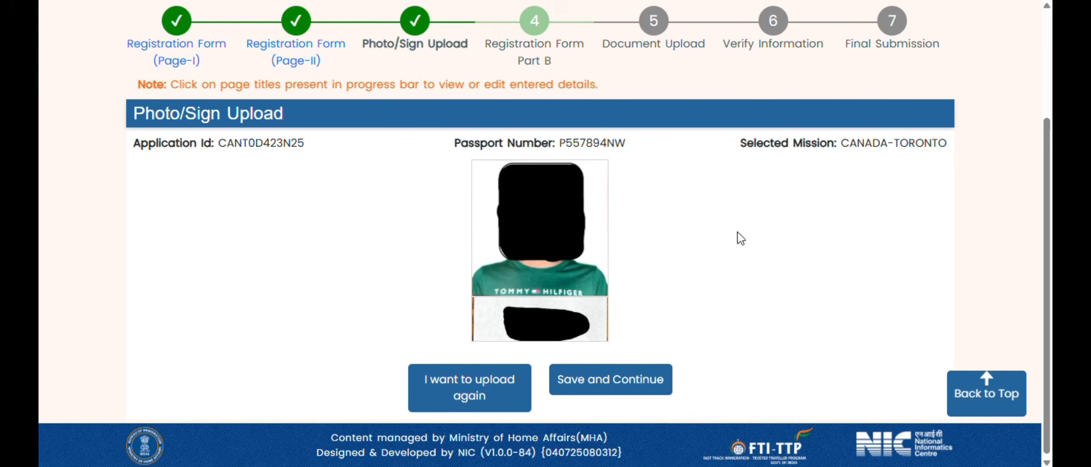
{"action": "left_click", "coordinate": [617, 388]}
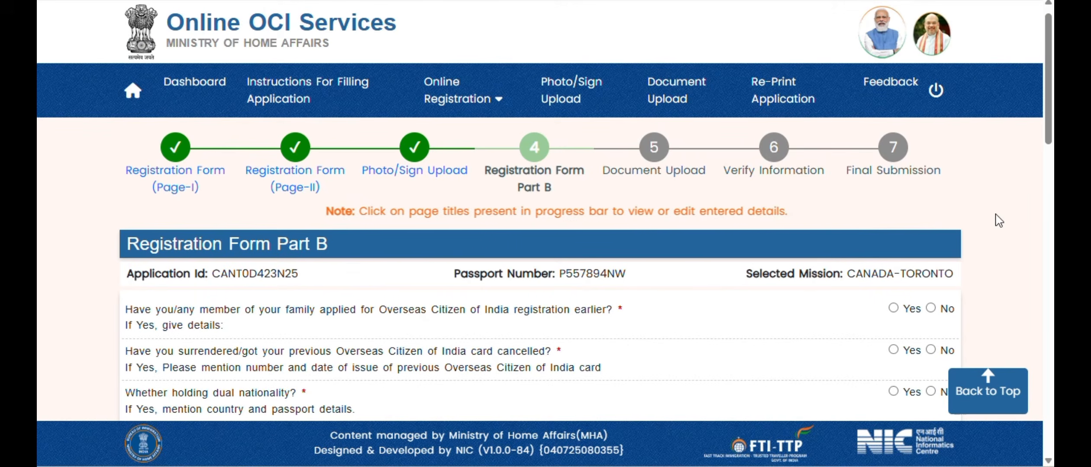
- Answer No to prior OCI registration and cancelled OCI card, Yes to relatives in India
{"action": "scroll", "coordinate": [998, 219], "scroll_direction": "down", "scroll_amount": 2}
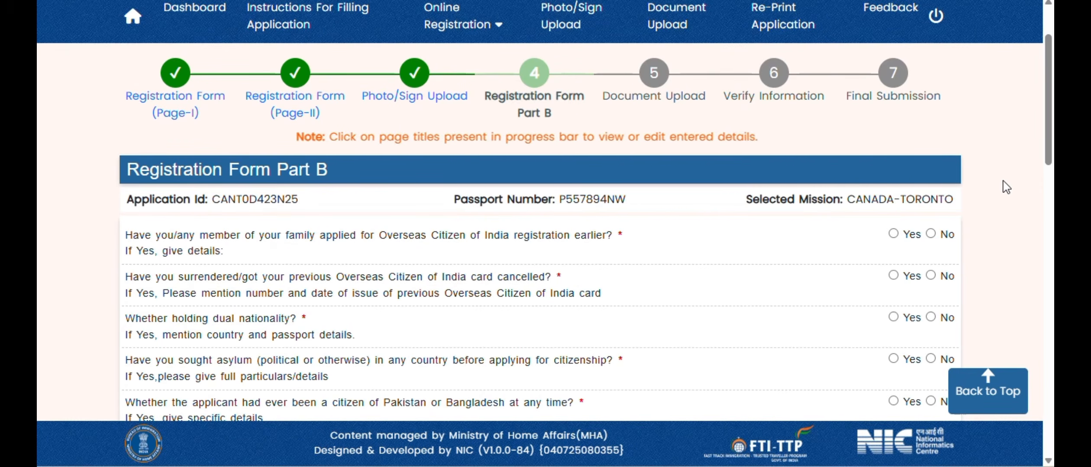
{"action": "left_click", "coordinate": [931, 235]}
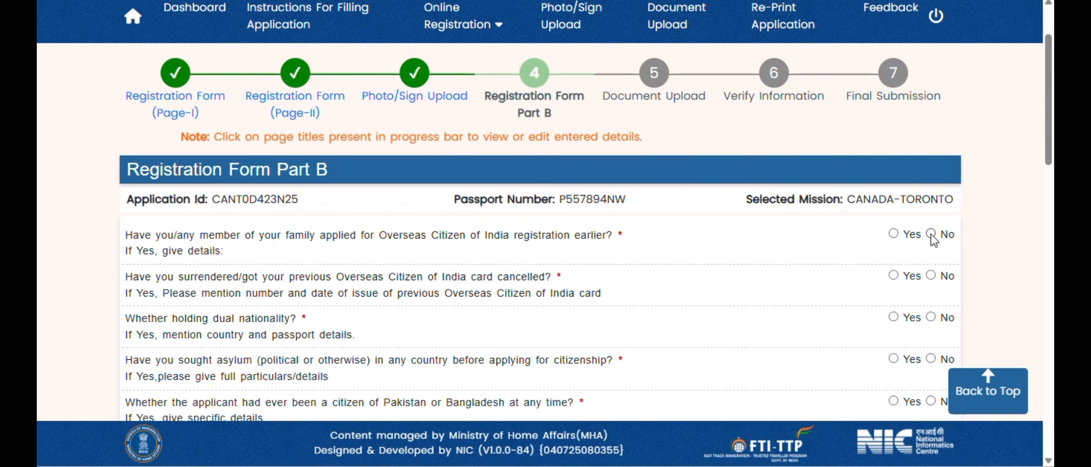
{"action": "left_click", "coordinate": [931, 276]}
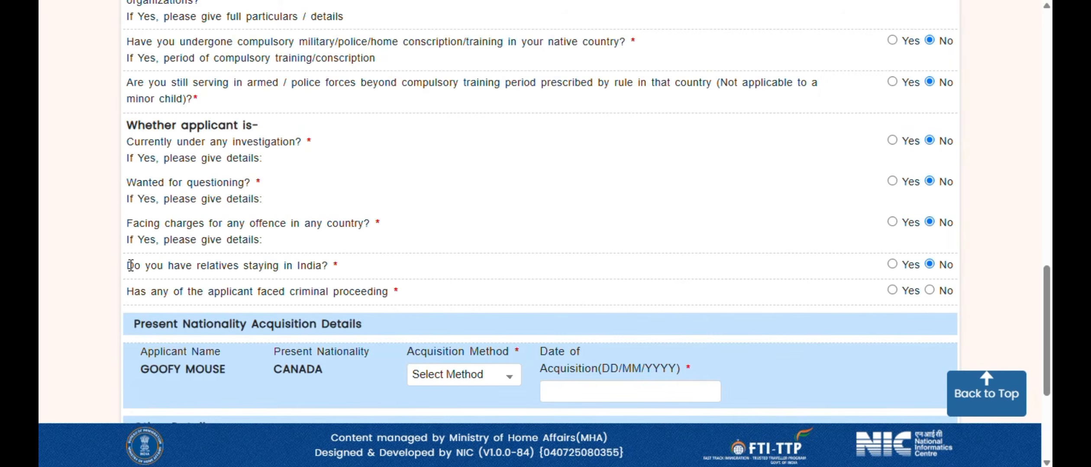
{"action": "left_click_drag", "start_coordinate": [131, 265], "coordinate": [341, 265]}
{"action": "left_click", "coordinate": [341, 265]}
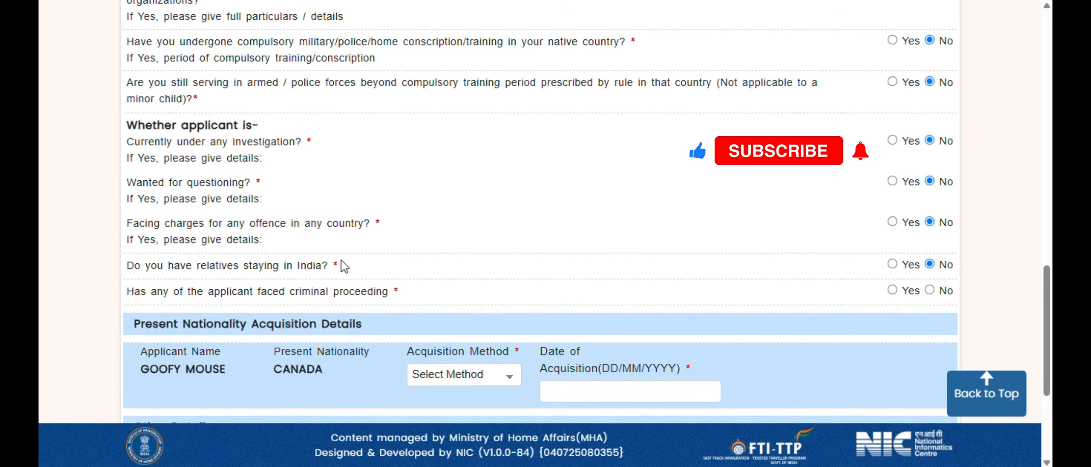
{"action": "triple_click", "coordinate": [342, 265]}
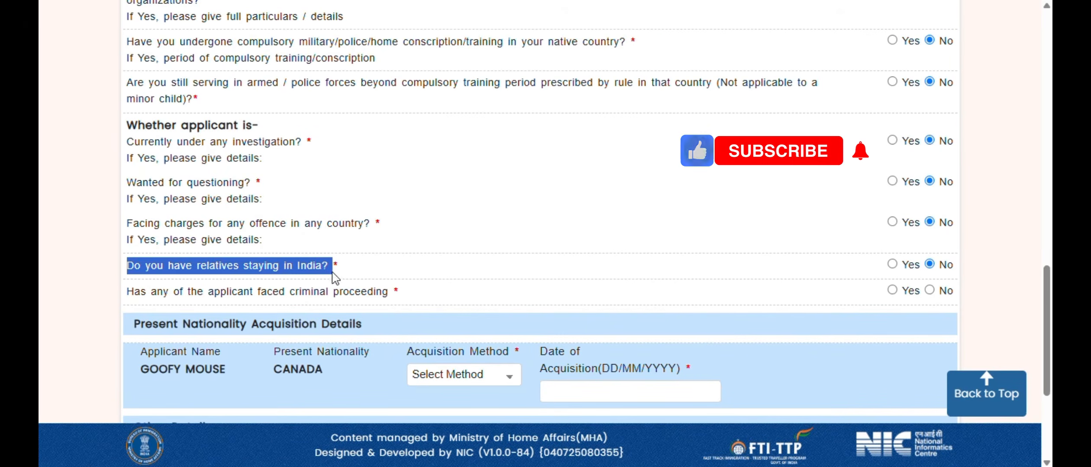
{"action": "left_click", "coordinate": [892, 265]}
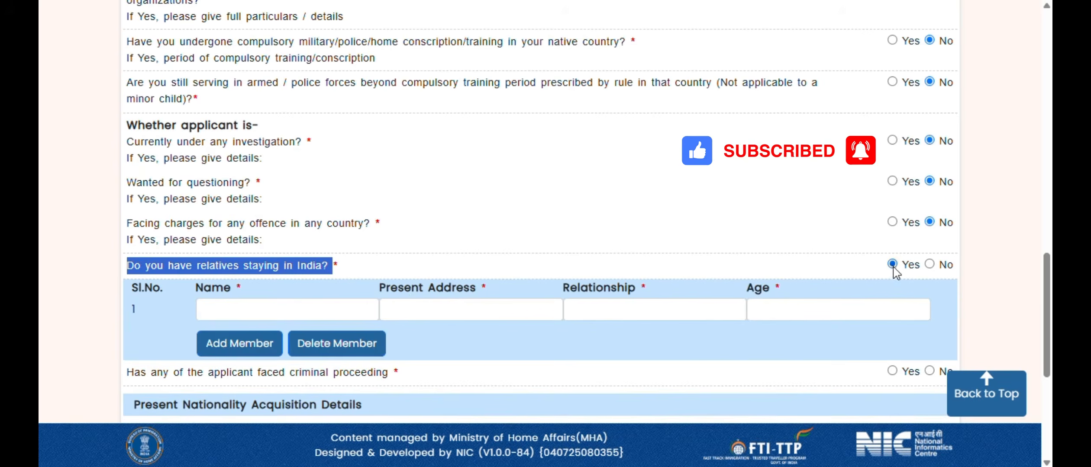
- Add the relative's name and Delhi address, with relationship GRANDFATHER and age 70
{"action": "left_click", "coordinate": [341, 311]}
{"action": "type", "text": "D"}
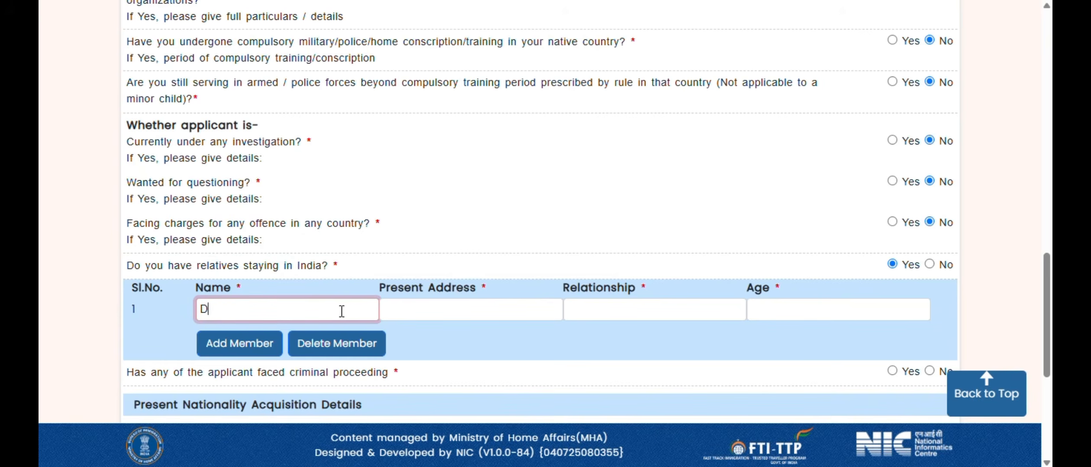
{"action": "type", "text": "ONALD MOUSE"}
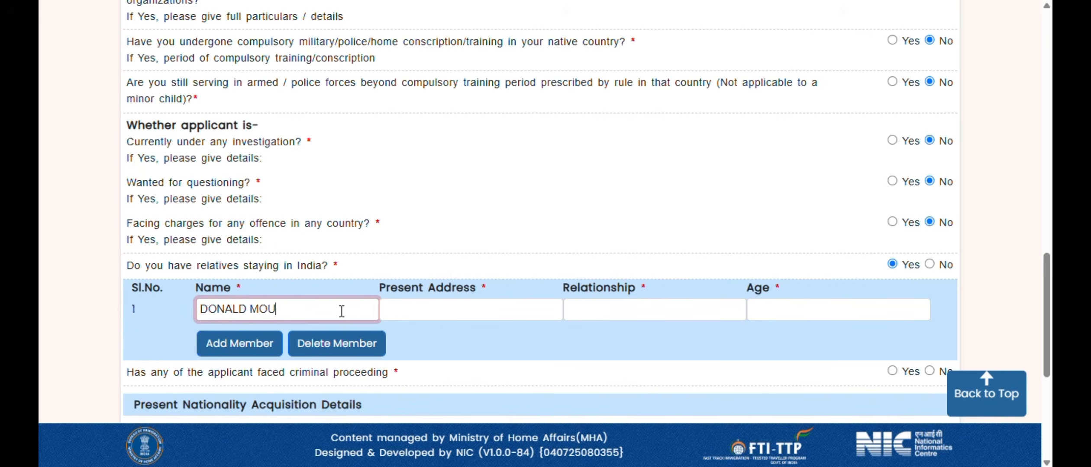
{"action": "key", "text": "Tab"}
{"action": "type", "text": "B"}
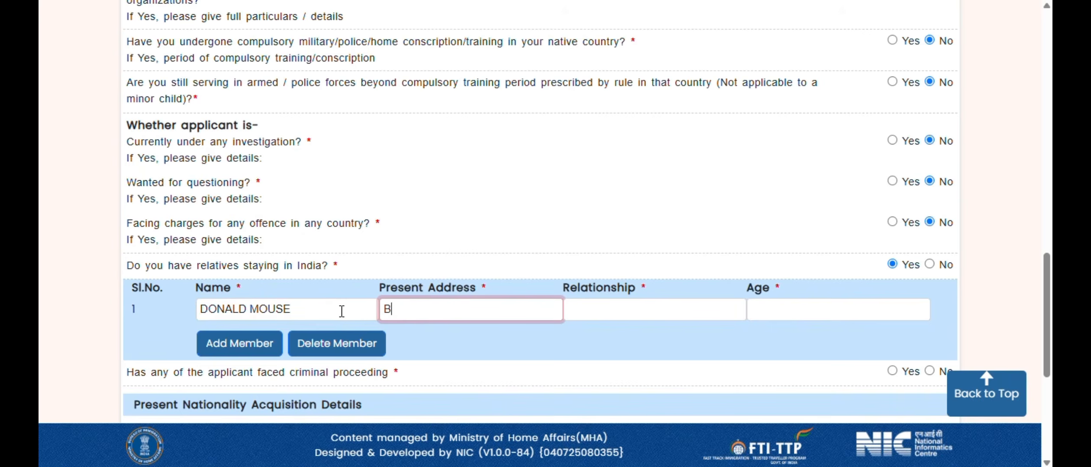
{"action": "type", "text": "Y STREET,"}
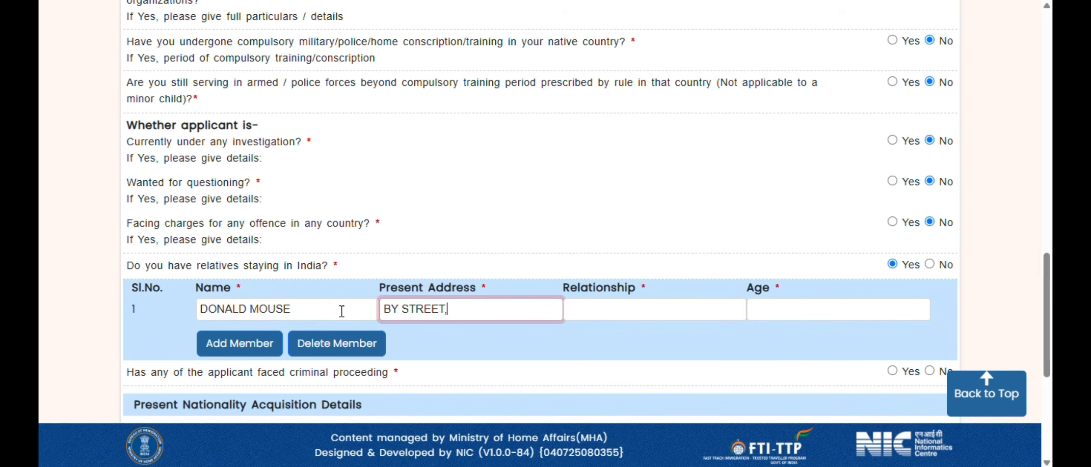
{"action": "type", "text": " DELHI - 110034 -"}
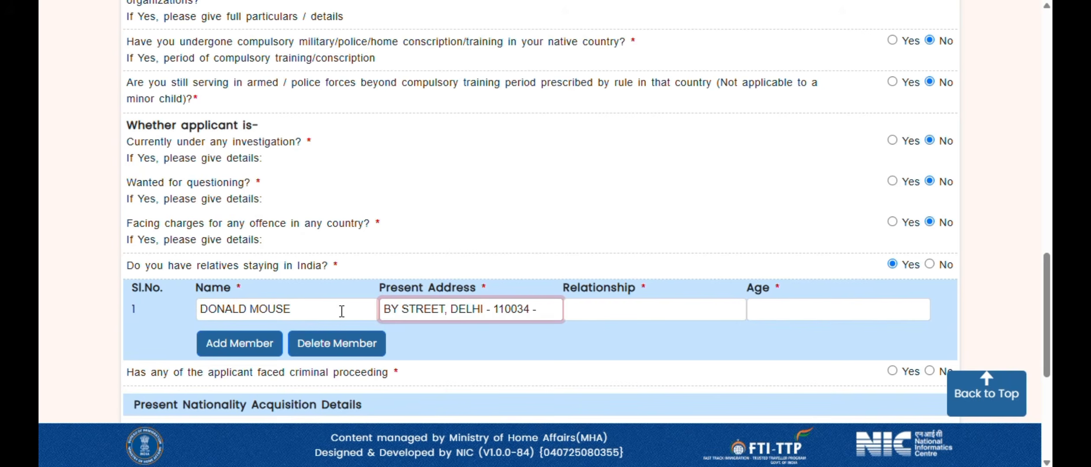
{"action": "type", "text": " INDIA"}
{"action": "key", "text": "Tab"}
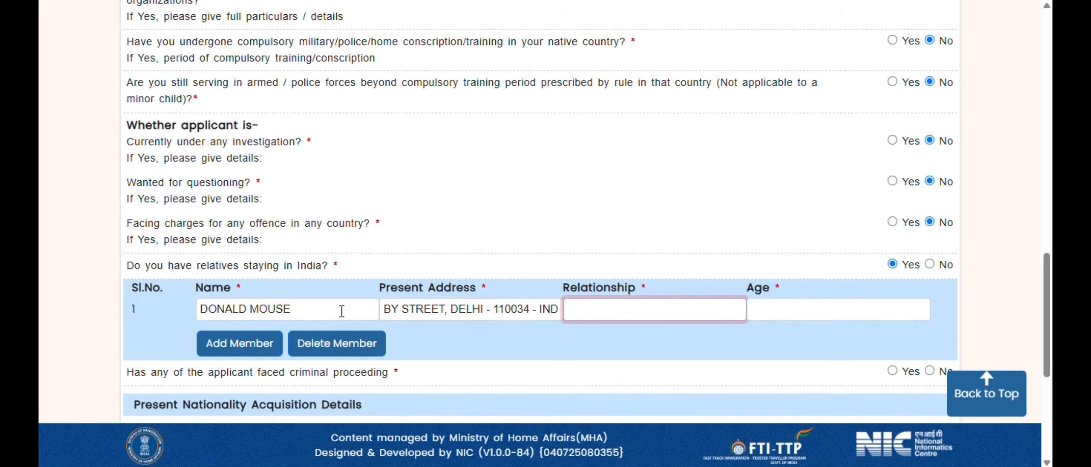
{"action": "type", "text": "GRANFATHER"}
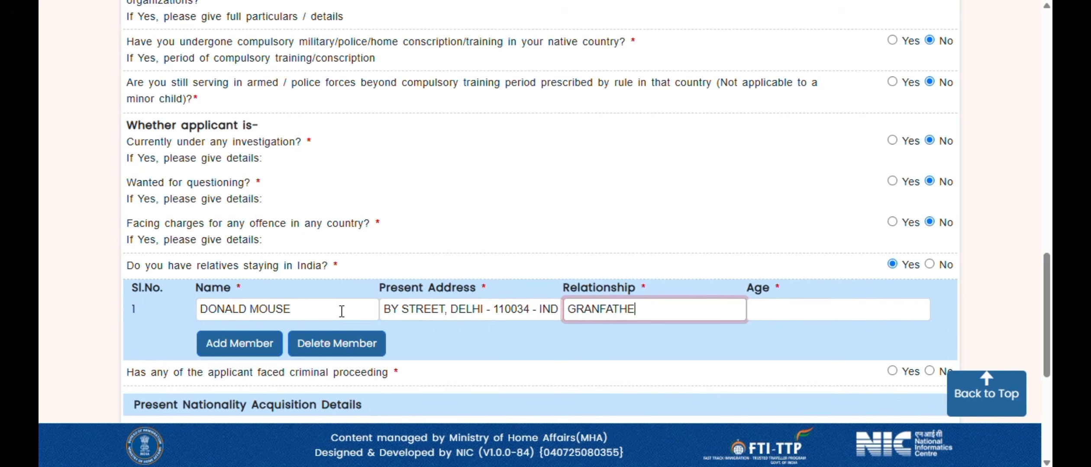
{"action": "key", "text": "BackSpace"}
{"action": "key", "text": "BackSpace"}
{"action": "key", "text": "BackSpace"}
{"action": "key", "text": "BackSpace"}
{"action": "key", "text": "BackSpace"}
{"action": "key", "text": "BackSpace"}
{"action": "type", "text": "DFATHER"}
{"action": "key", "text": "Tab"}
{"action": "type", "text": "70"}
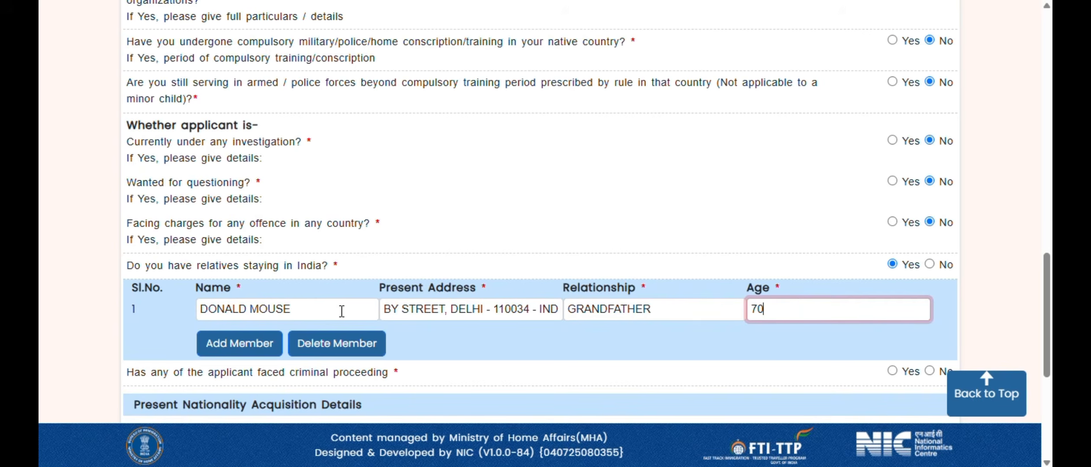
- Answer No to the criminal proceedings question
{"action": "scroll", "coordinate": [365, 253], "scroll_direction": "down", "scroll_amount": 2}
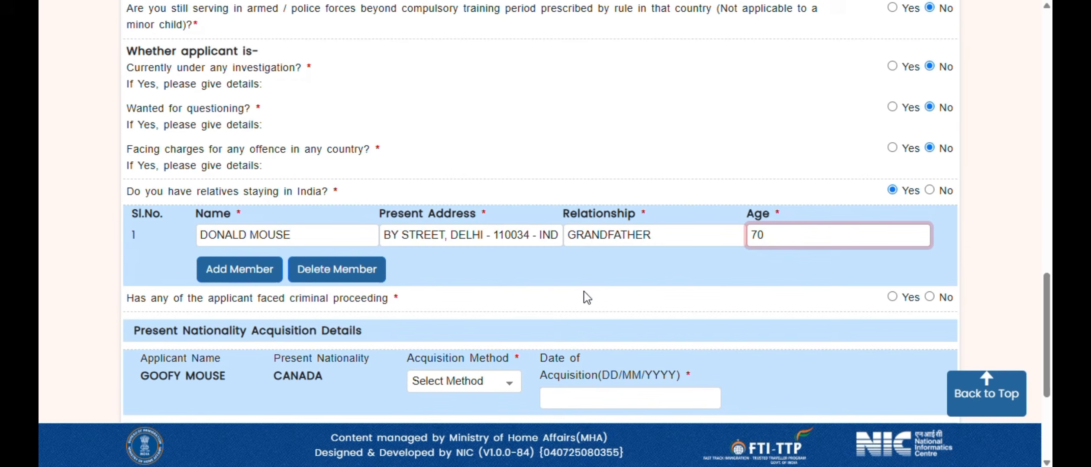
{"action": "scroll", "coordinate": [587, 299], "scroll_direction": "down", "scroll_amount": 2}
{"action": "left_click", "coordinate": [929, 223]}
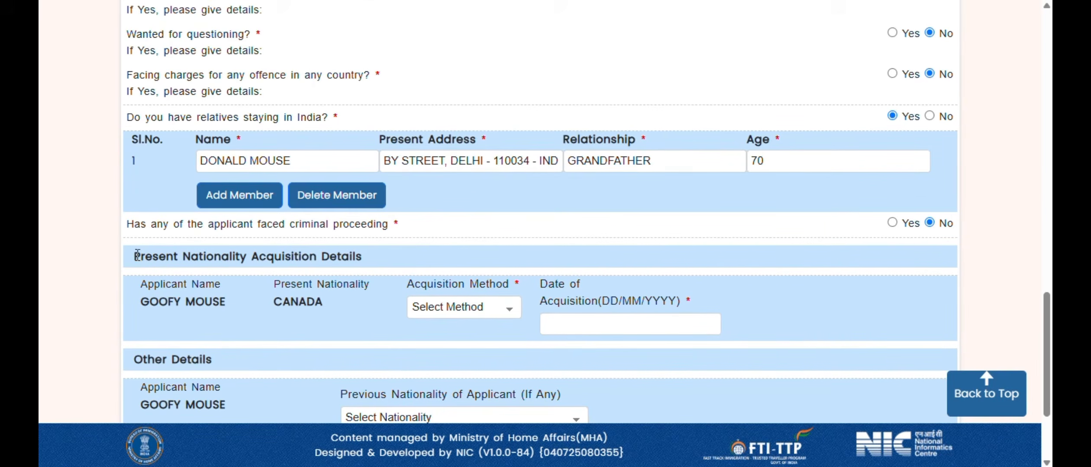
- Set the present nationality acquisition method to NATURALIZATION
{"action": "left_click_drag", "start_coordinate": [137, 255], "coordinate": [372, 277]}
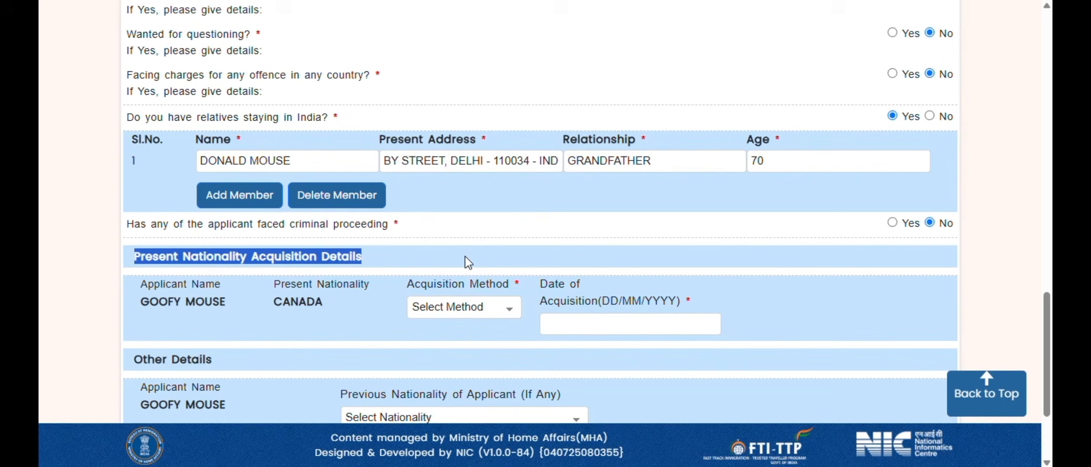
{"action": "left_click", "coordinate": [493, 308]}
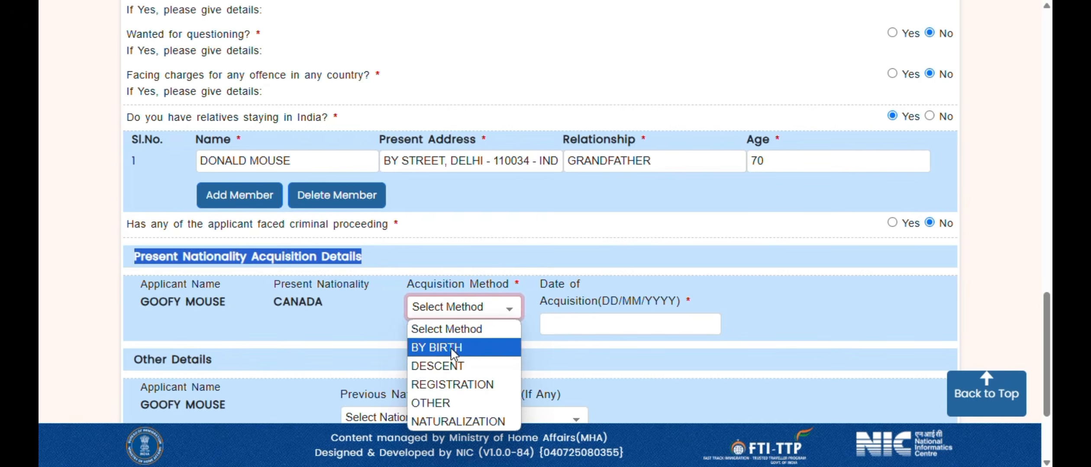
{"action": "left_click", "coordinate": [468, 422]}
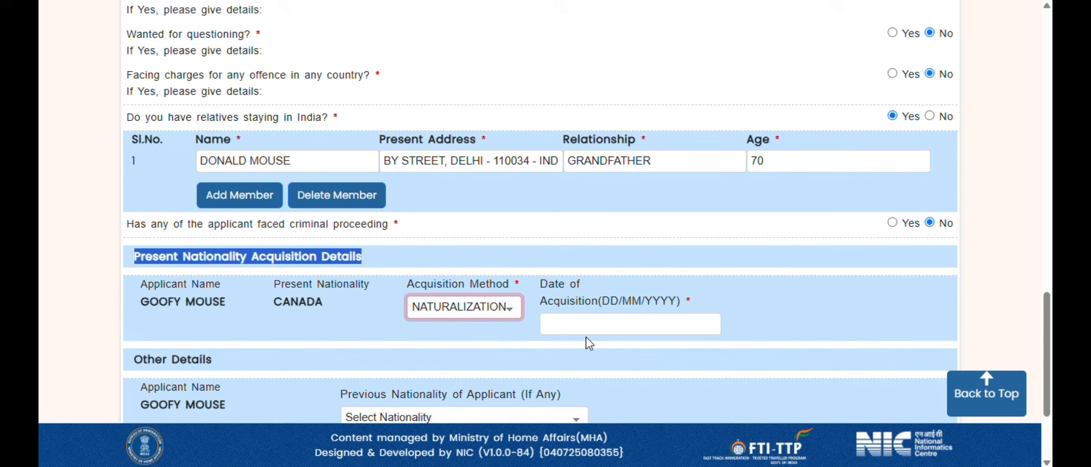
{"action": "left_click", "coordinate": [474, 308]}
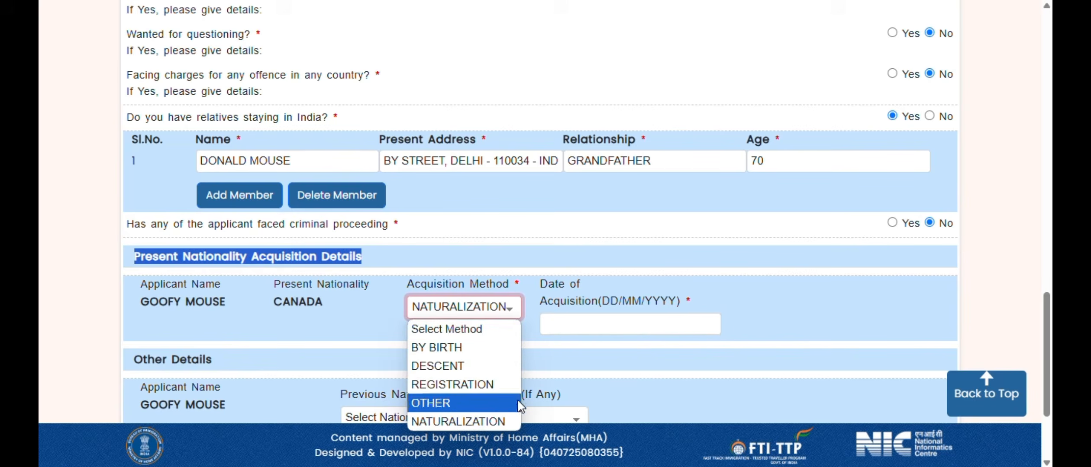
{"action": "left_click", "coordinate": [492, 422]}
- Set the date of acquisition to 12 March 2025
{"action": "left_click", "coordinate": [616, 322]}
{"action": "left_click", "coordinate": [622, 164]}
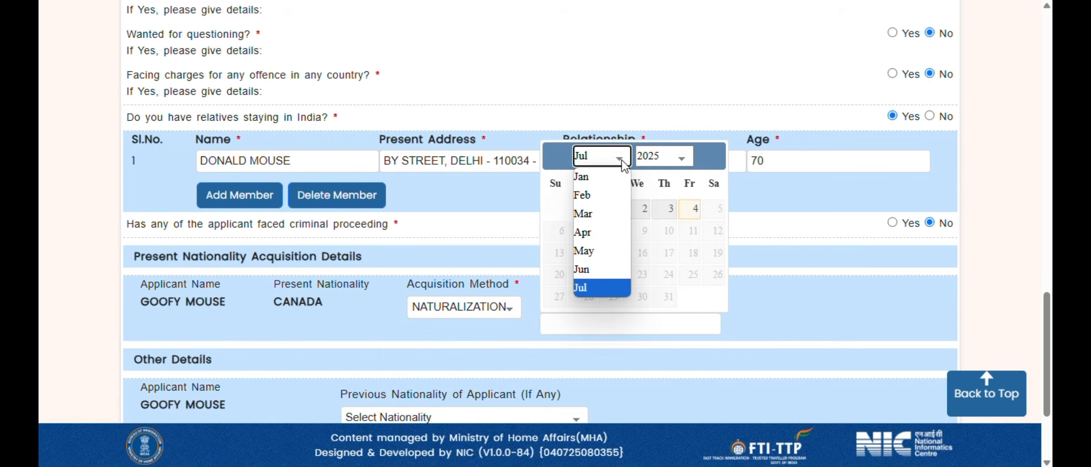
{"action": "left_click", "coordinate": [599, 219]}
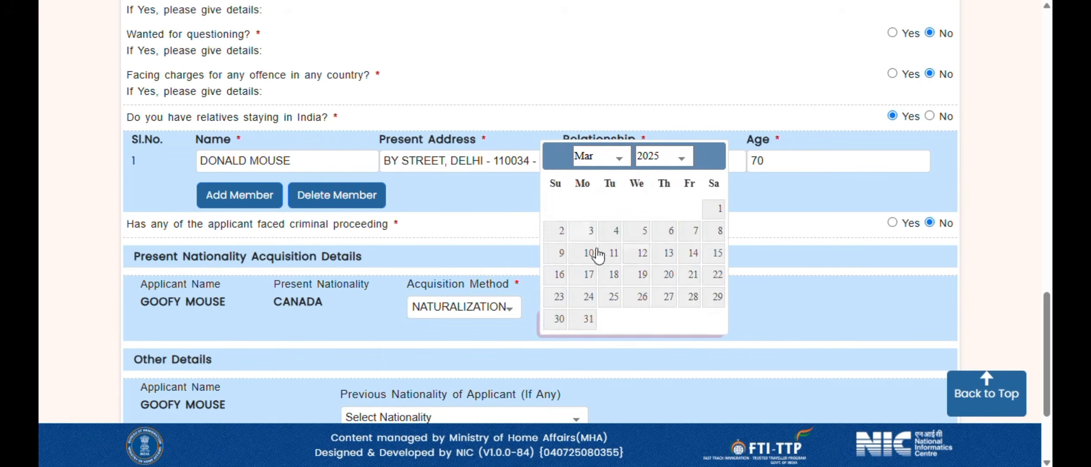
{"action": "left_click", "coordinate": [644, 255]}
{"action": "scroll", "coordinate": [745, 287], "scroll_direction": "down", "scroll_amount": 2}
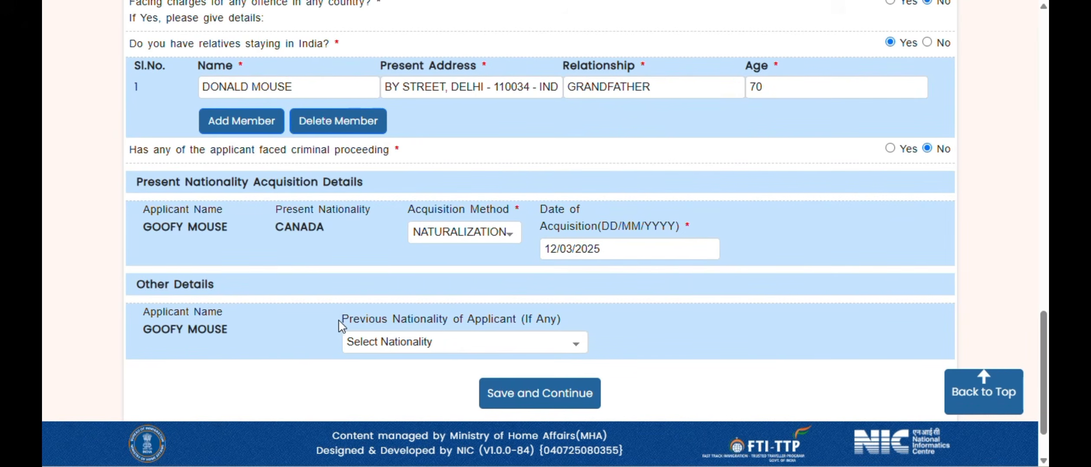
- Set previous nationality to INDIA, enter the renounced passport number, and save Part B
{"action": "left_click_drag", "start_coordinate": [343, 323], "coordinate": [592, 315]}
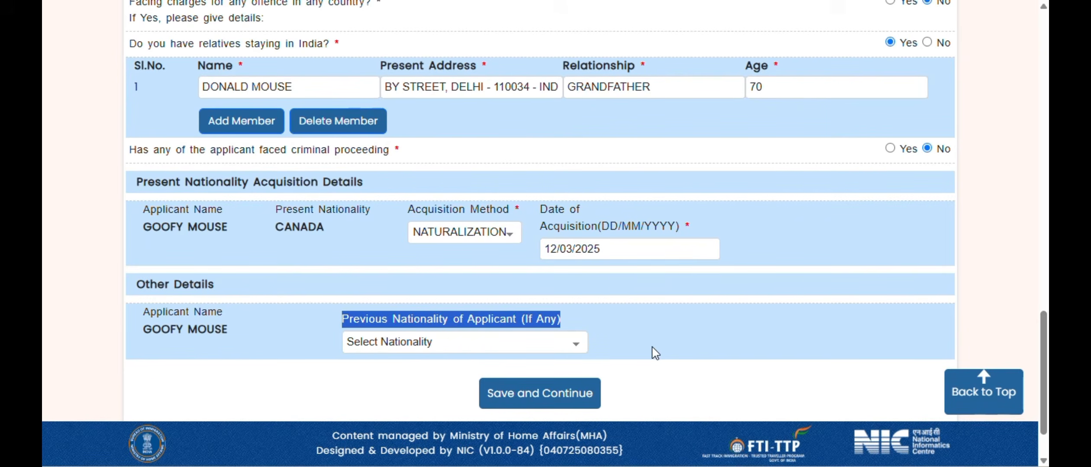
{"action": "left_click", "coordinate": [502, 352]}
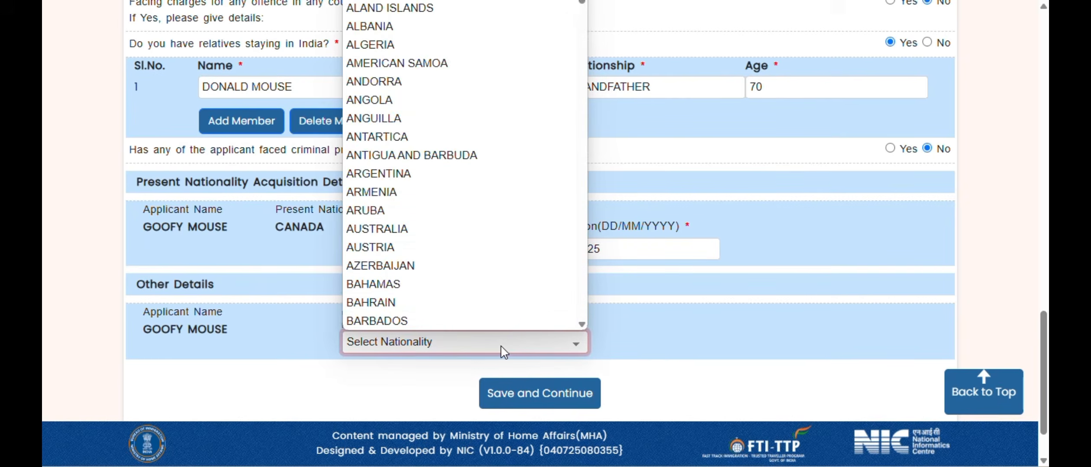
{"action": "type", "text": "india"}
{"action": "key", "text": "Return"}
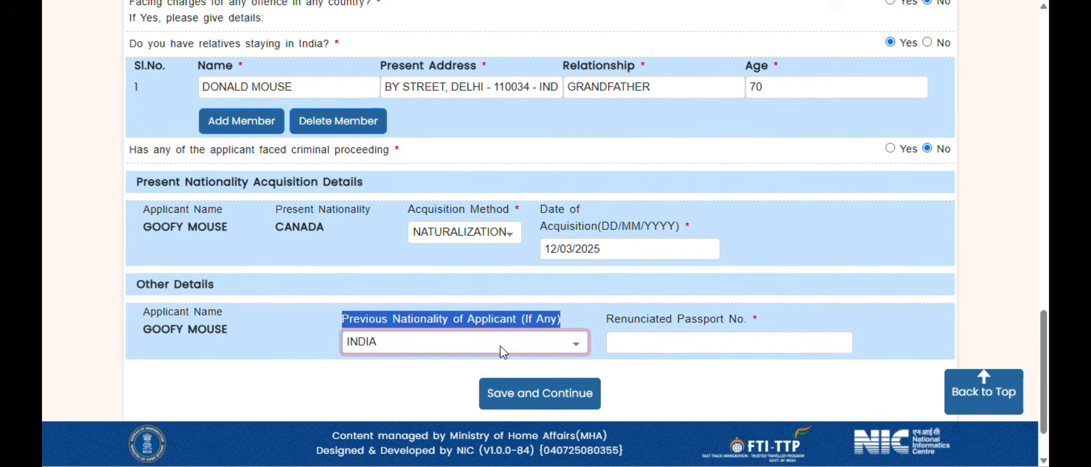
{"action": "left_click", "coordinate": [677, 340]}
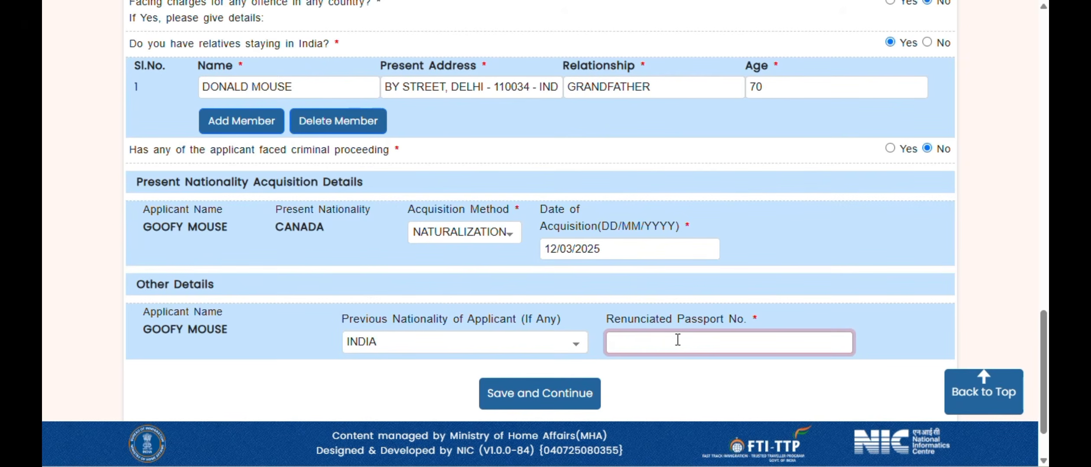
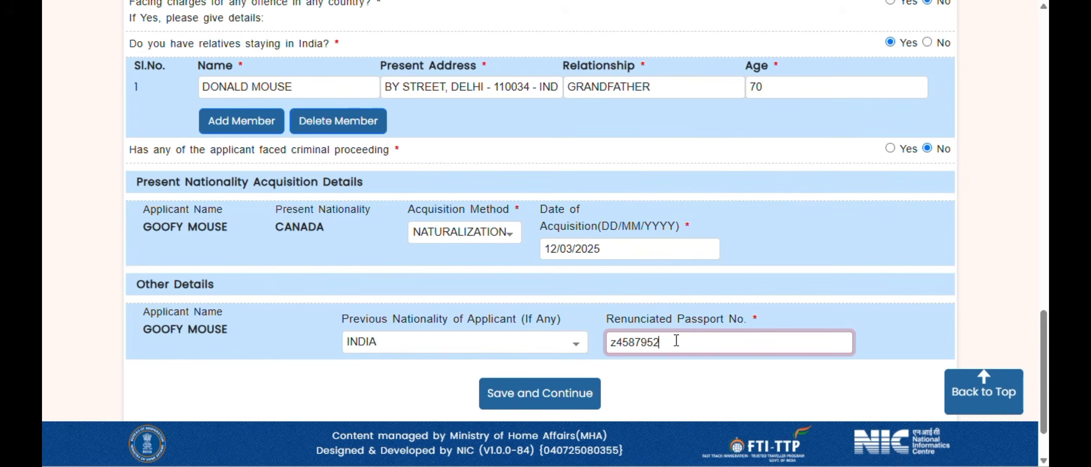
{"action": "key", "text": "Tab"}
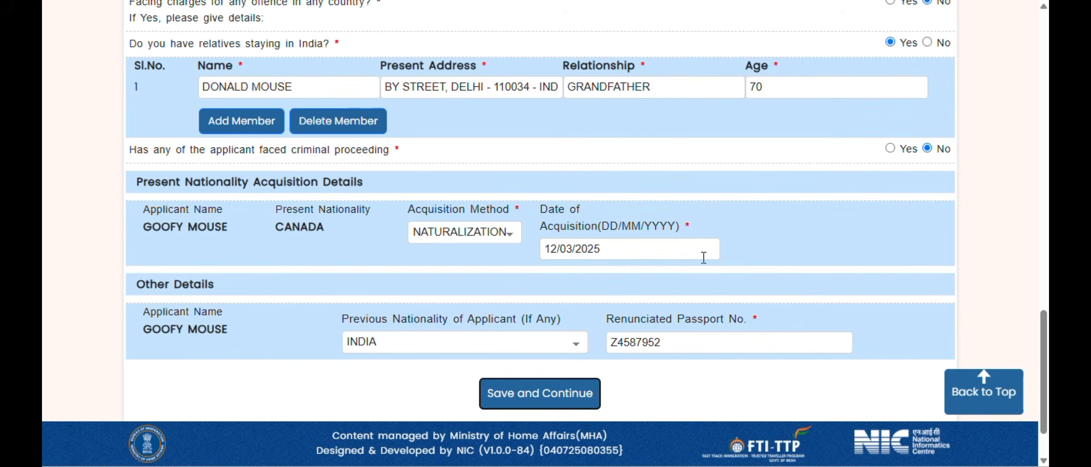
{"action": "left_click", "coordinate": [548, 398]}
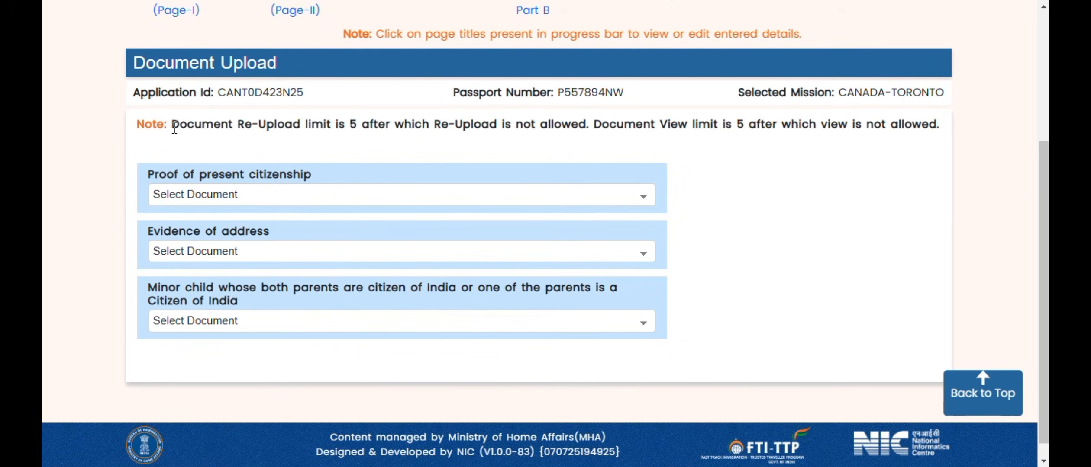
- Point out the re-upload limit note, then reveal the FILLED AND SIGNED APPLICATION FORM bullet
{"action": "left_click_drag", "start_coordinate": [172, 126], "coordinate": [971, 137]}
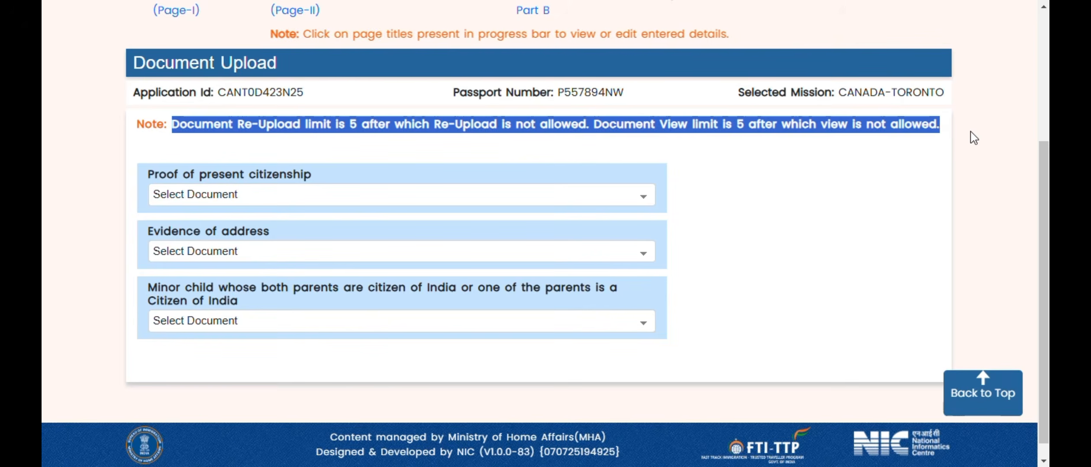
{"action": "left_click", "coordinate": [765, 212]}
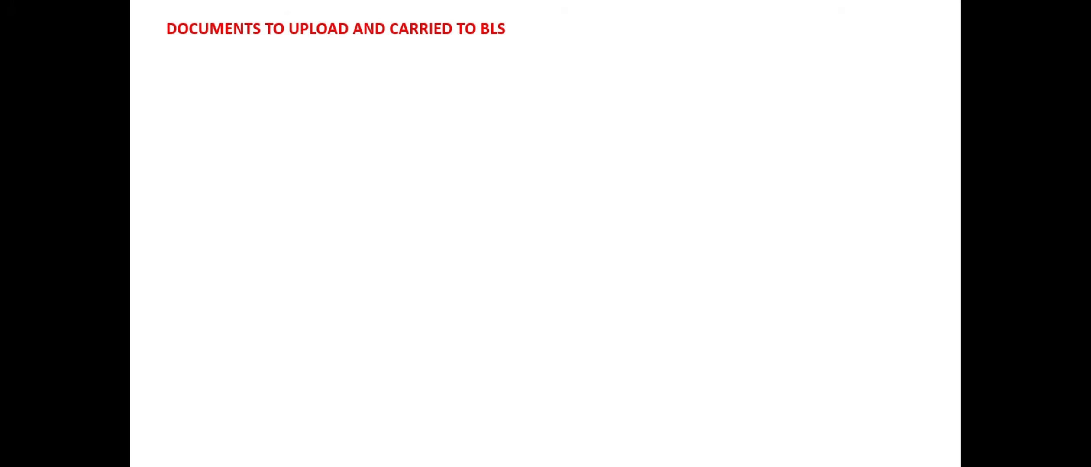
{"action": "key", "text": "Right"}
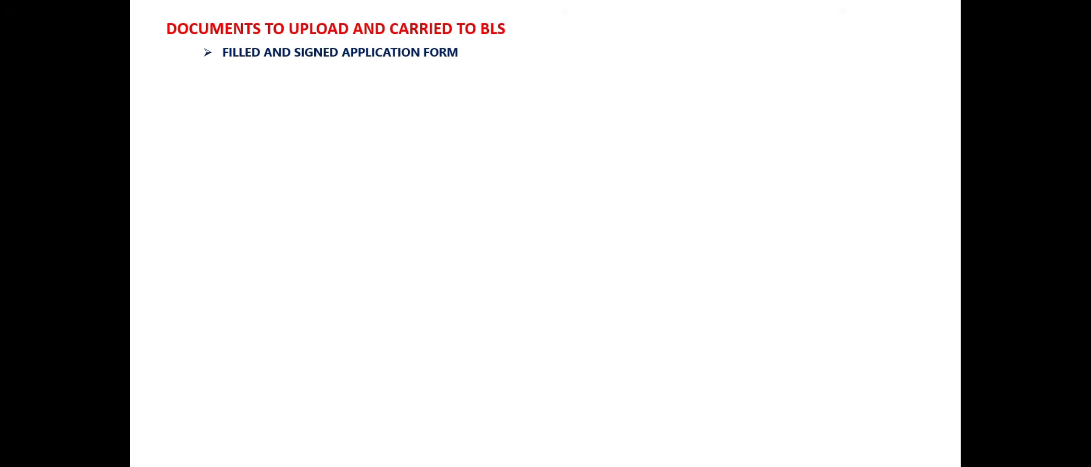
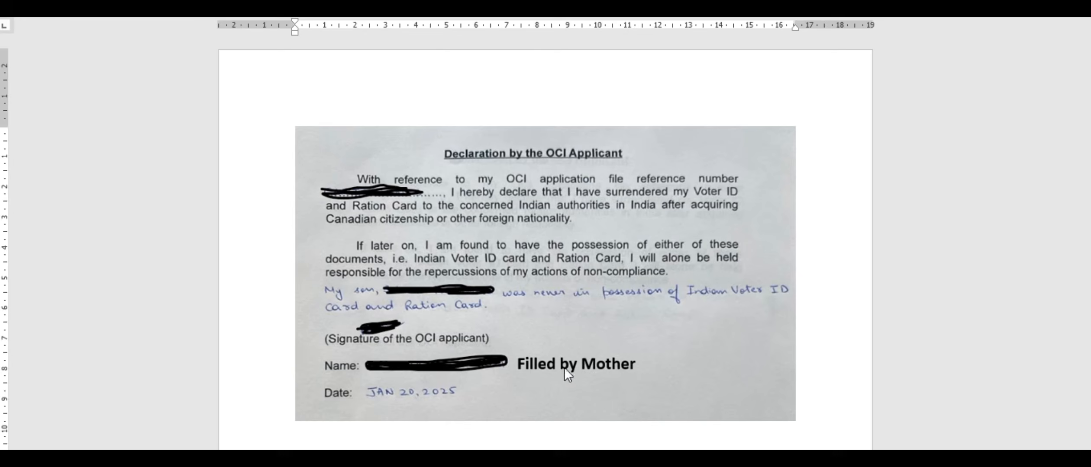
- Review the sample declarations by the mother, the father, and the applicant signed JAN 20, 2025
{"action": "scroll", "coordinate": [498, 386], "scroll_direction": "down", "scroll_amount": 10}
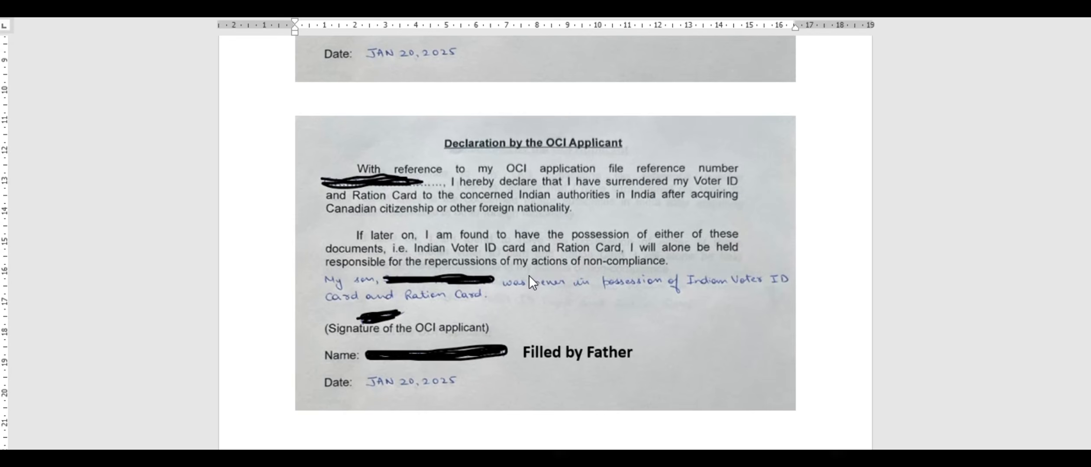
{"action": "scroll", "coordinate": [529, 275], "scroll_direction": "down", "scroll_amount": 12}
{"action": "scroll", "coordinate": [528, 275], "scroll_direction": "down", "scroll_amount": 2}
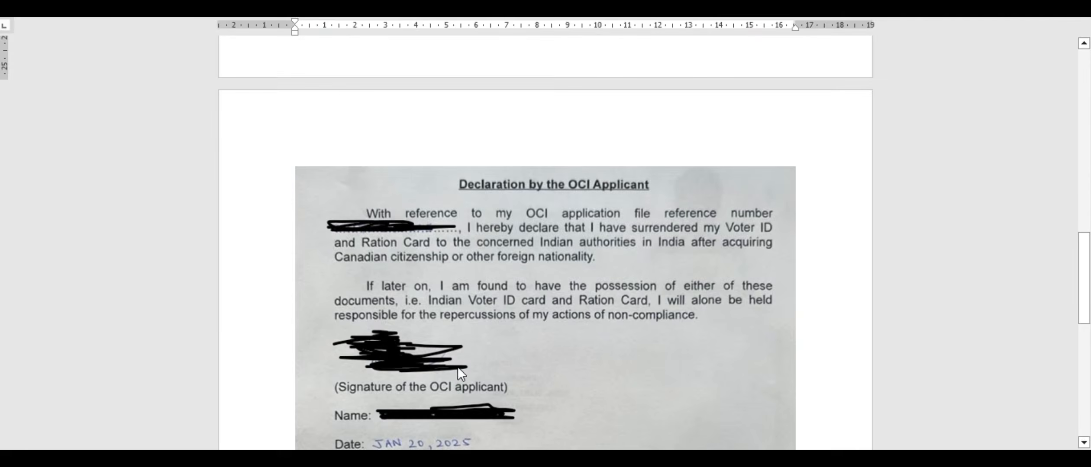
{"action": "scroll", "coordinate": [405, 359], "scroll_direction": "down", "scroll_amount": 2}
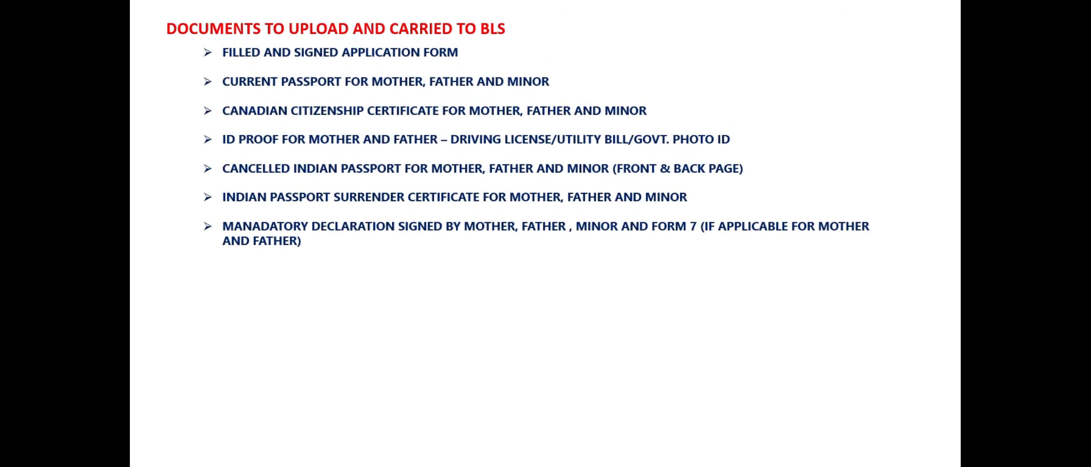
- Reveal the birth certificate, parents' marriage certificate and no objection letter bullets
{"action": "left_click", "coordinate": [371, 296]}
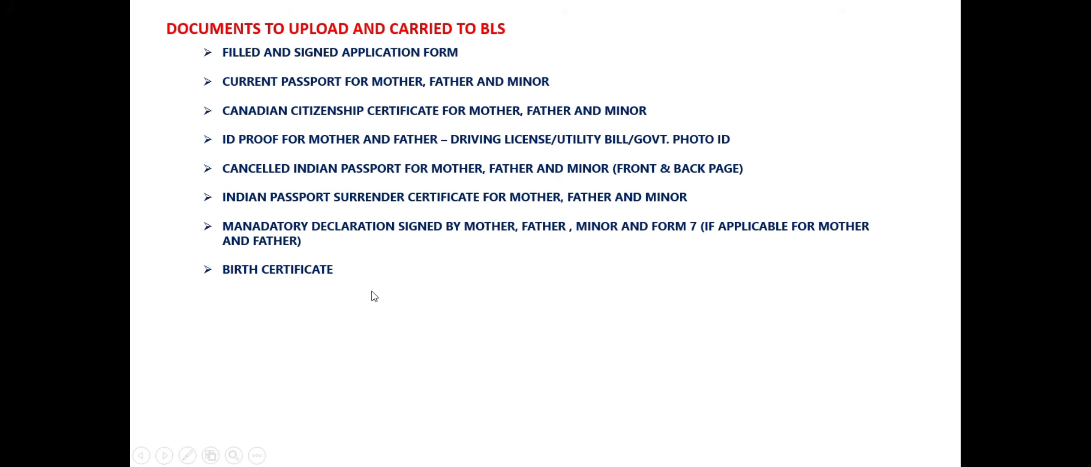
{"action": "left_click", "coordinate": [372, 292]}
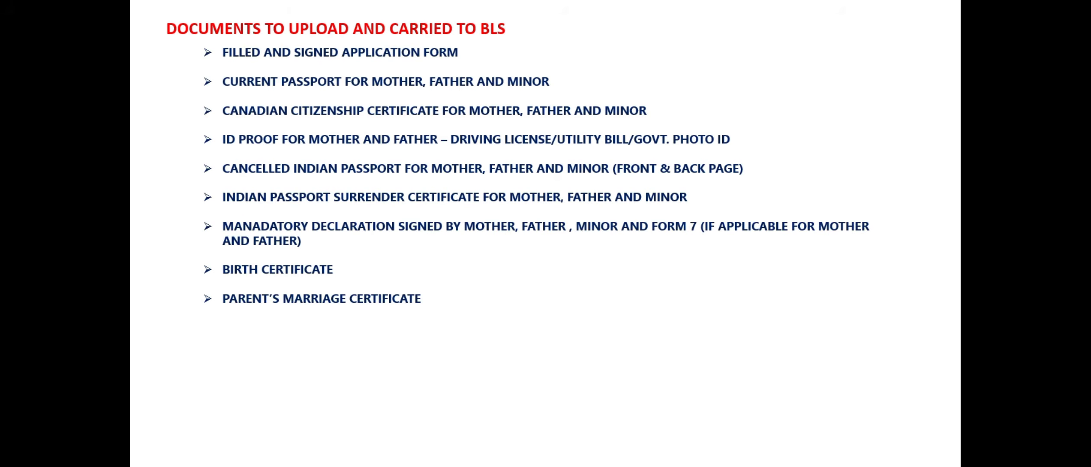
{"action": "key", "text": "Right"}
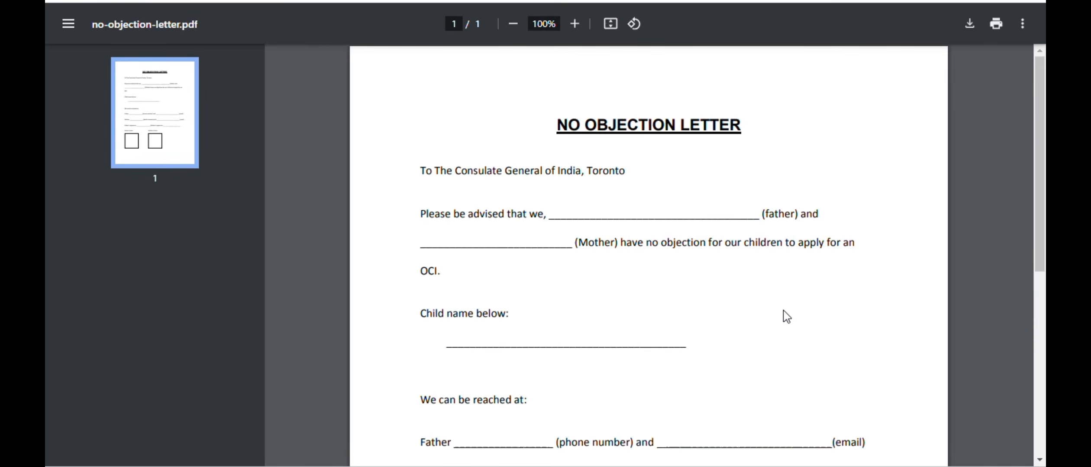
- Review the no-objection-letter.pdf template's fields for parents' phones, e-mails, signatures and photos
{"action": "scroll", "coordinate": [784, 302], "scroll_direction": "down", "scroll_amount": 2}
{"action": "scroll", "coordinate": [786, 310], "scroll_direction": "down", "scroll_amount": 2}
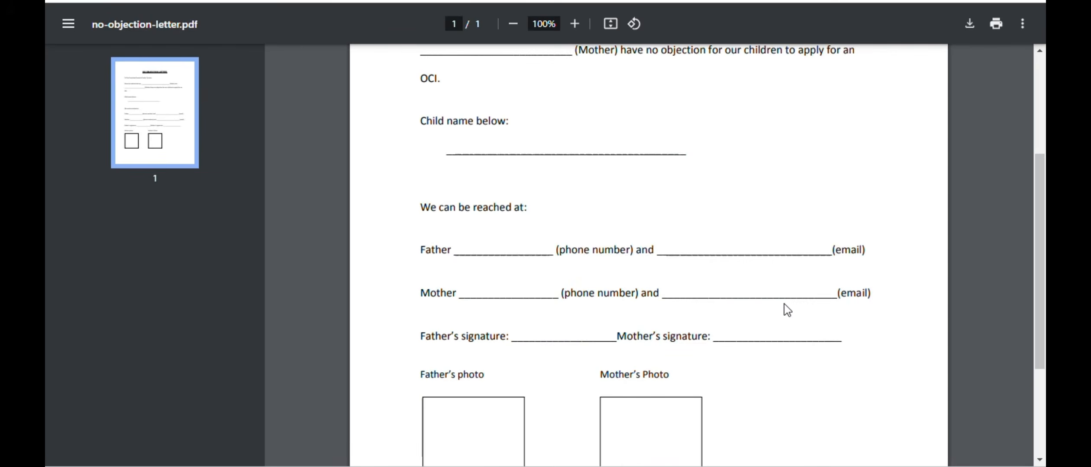
{"action": "scroll", "coordinate": [787, 310], "scroll_direction": "down", "scroll_amount": 2}
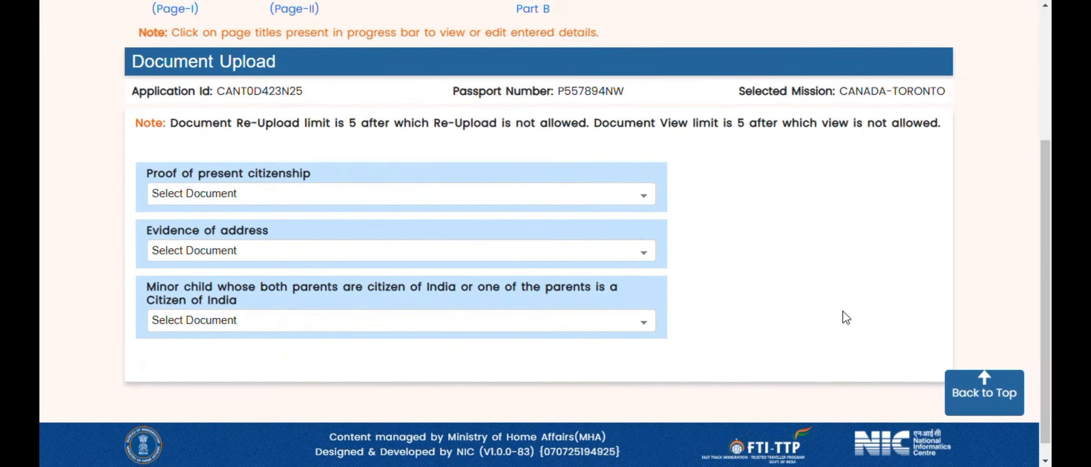
- Choose Driving License as the evidence of address document to upload
{"action": "left_click", "coordinate": [615, 252]}
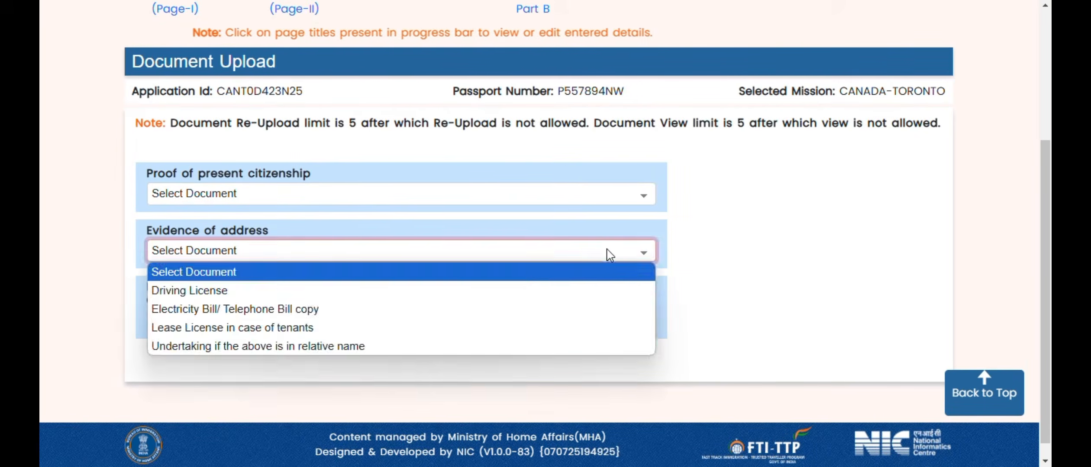
{"action": "left_click", "coordinate": [514, 289]}
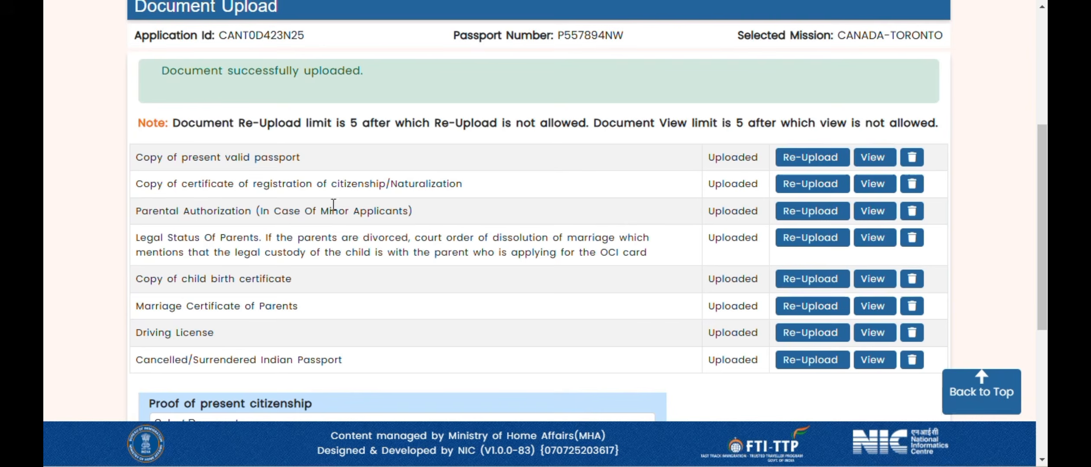
- Highlight the minor-applicant and parents' legal status notes, then submit the uploaded documents
{"action": "left_click_drag", "start_coordinate": [423, 215], "coordinate": [251, 218]}
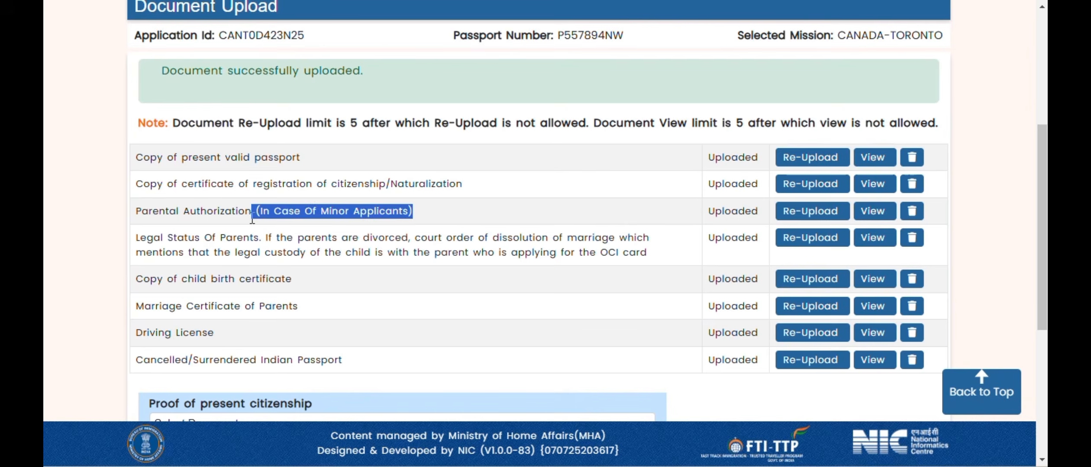
{"action": "left_click", "coordinate": [138, 238]}
{"action": "left_click_drag", "start_coordinate": [138, 238], "coordinate": [660, 260]}
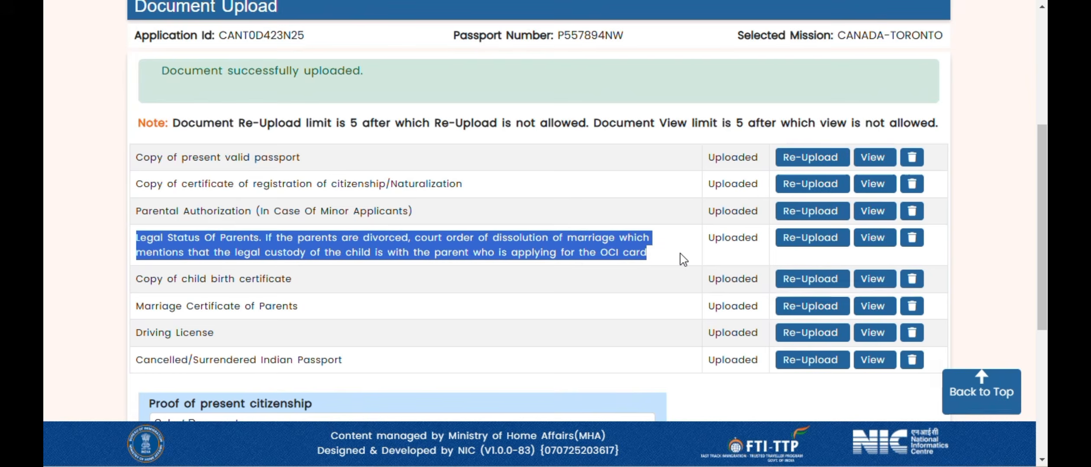
{"action": "scroll", "coordinate": [683, 259], "scroll_direction": "down", "scroll_amount": 5}
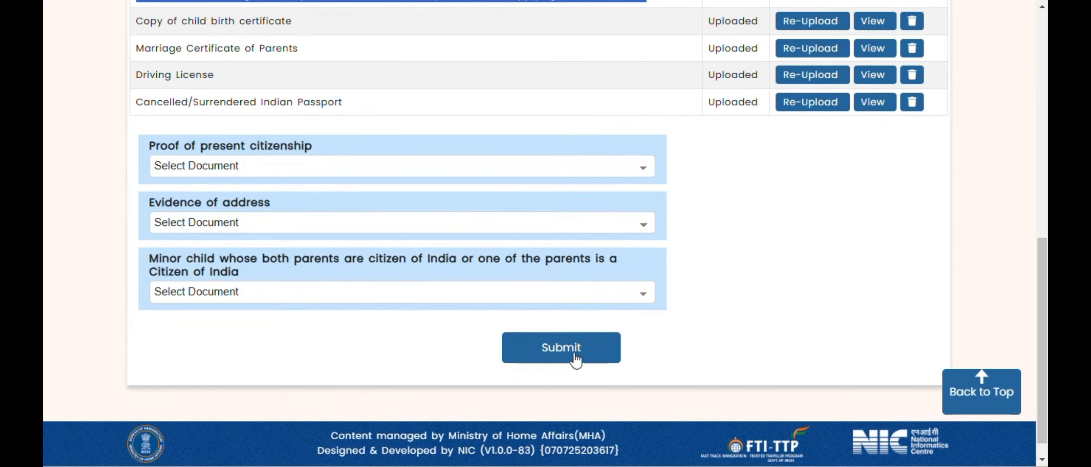
{"action": "left_click", "coordinate": [574, 361]}
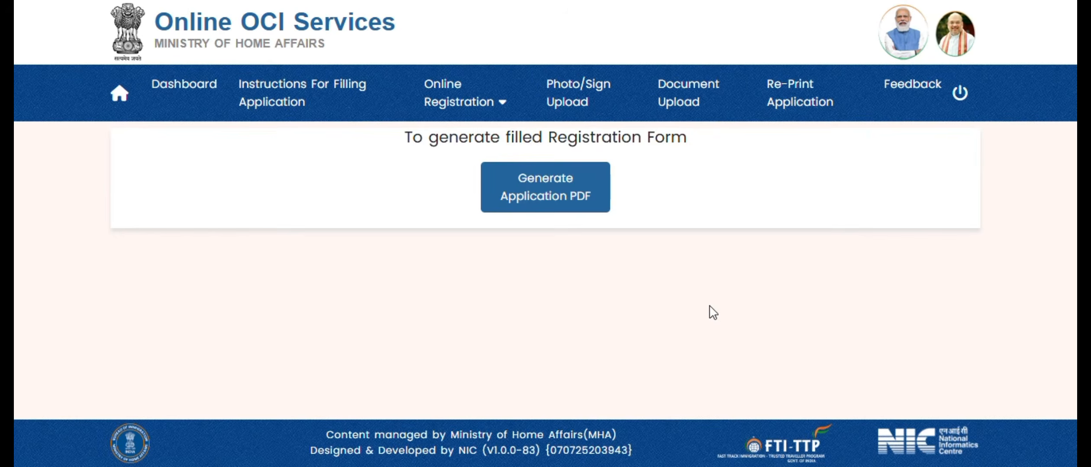
- Generate the filled application form as a PDF and open the downloaded file
{"action": "left_click", "coordinate": [562, 200]}
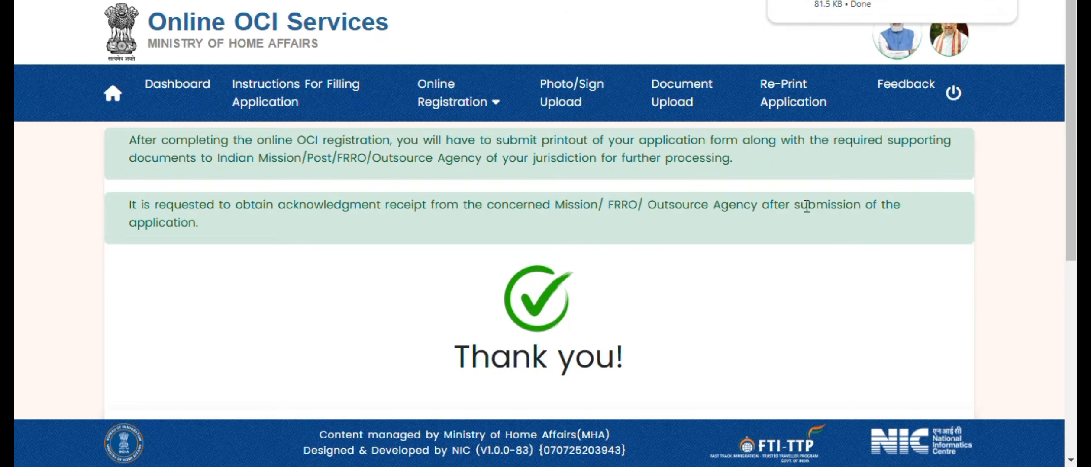
{"action": "left_click", "coordinate": [799, 4]}
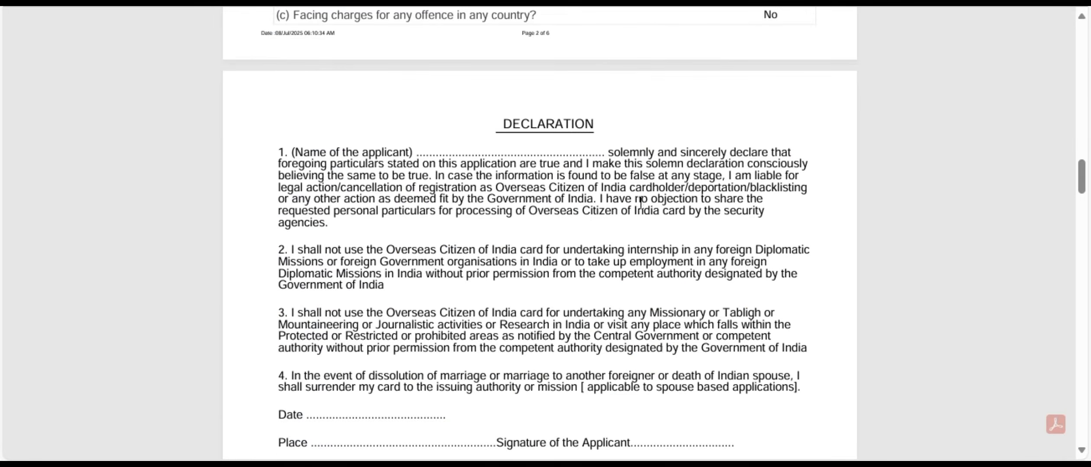
{"action": "scroll", "coordinate": [640, 200], "scroll_direction": "down", "scroll_amount": 4}
{"action": "left_click_drag", "start_coordinate": [470, 307], "coordinate": [638, 310]}
{"action": "scroll", "coordinate": [697, 266], "scroll_direction": "down", "scroll_amount": 2}
{"action": "left_click", "coordinate": [492, 255]}
{"action": "left_click_drag", "start_coordinate": [492, 256], "coordinate": [614, 261]}
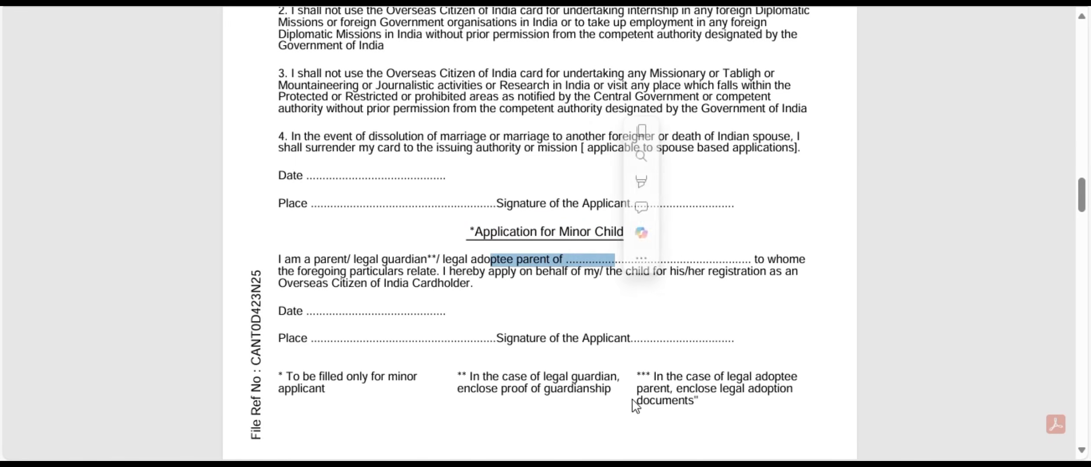
{"action": "left_click_drag", "start_coordinate": [278, 310], "coordinate": [383, 312]}
{"action": "left_click", "coordinate": [278, 339]}
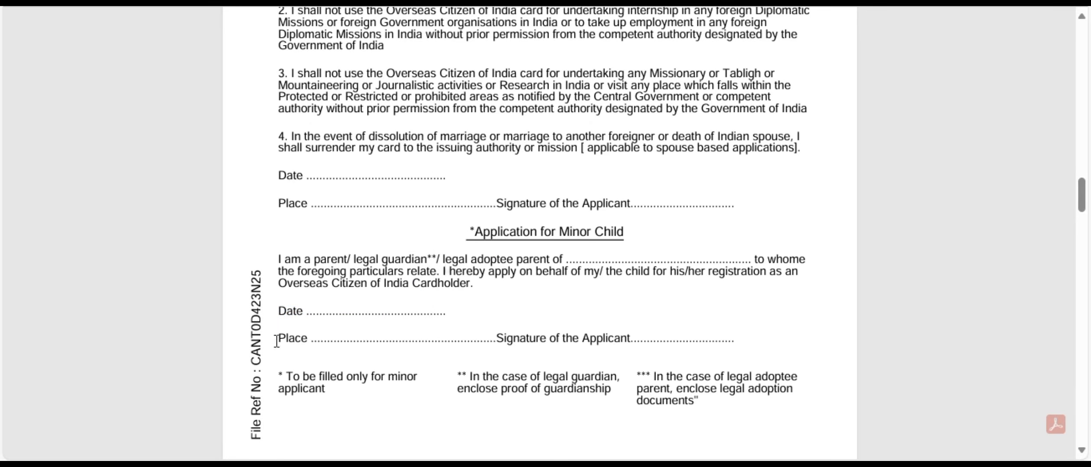